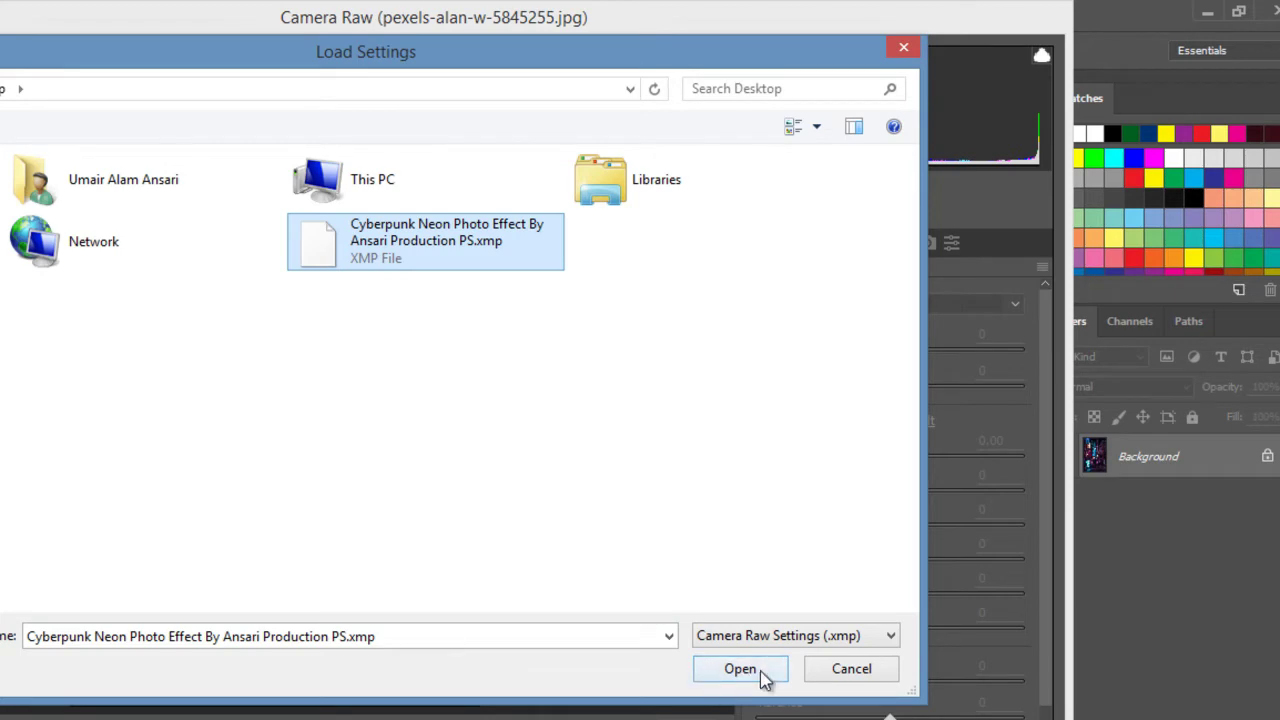
Load the Cyberpunk Neon Photo Effect XMP settings file in Camera Raw and apply it to the photo.
left_click(765, 678)
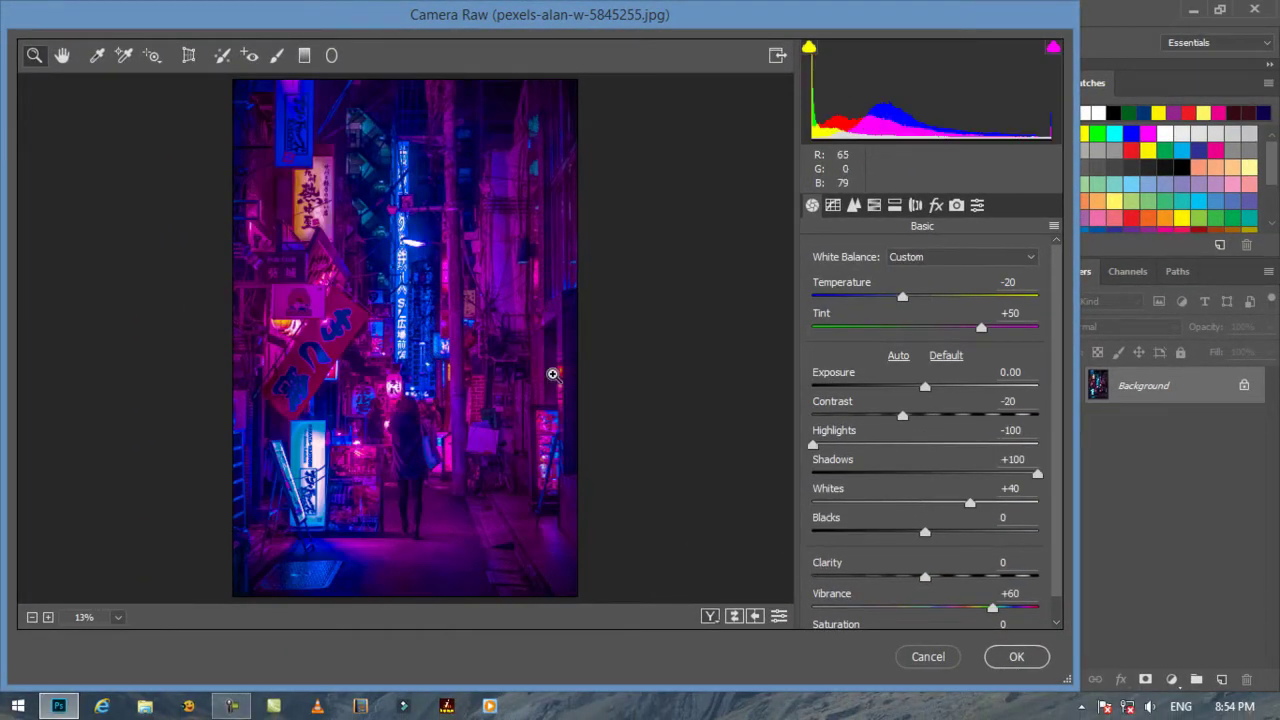
left_click(1015, 656)
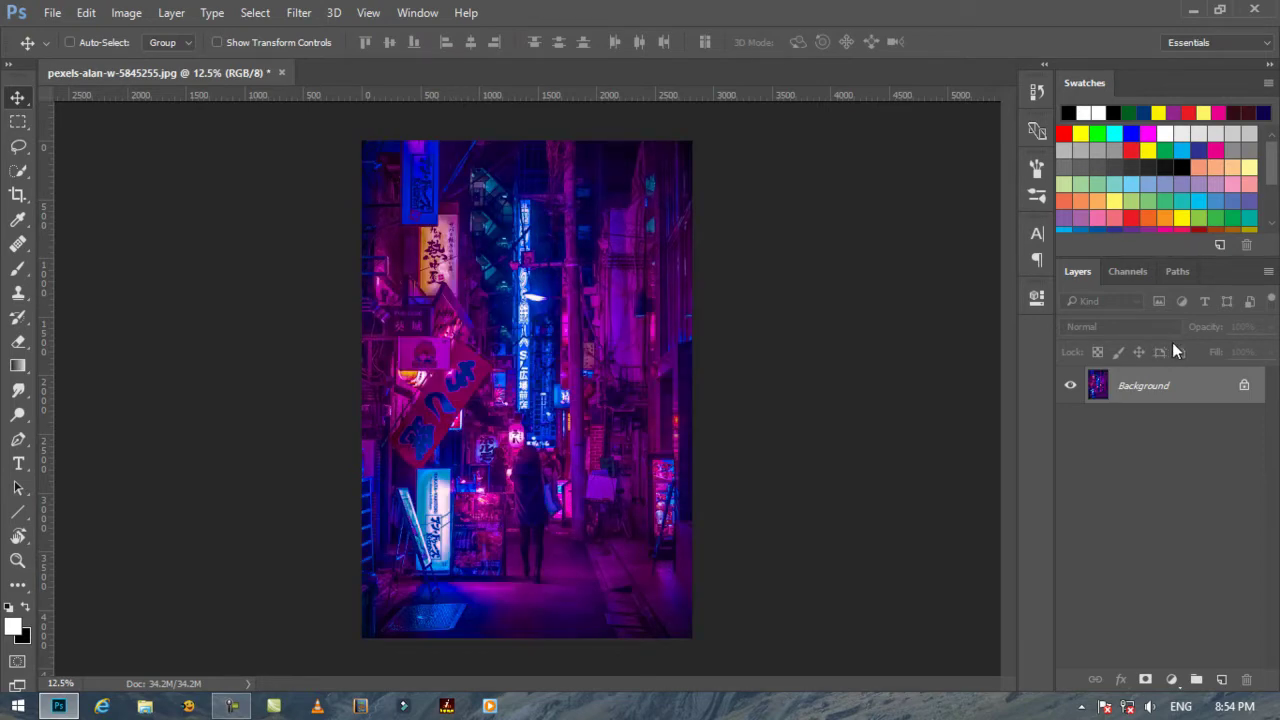
Reopen the Camera Raw Filter on the photo, check its Presets list and options, and cancel without applying anything.
left_click(302, 14)
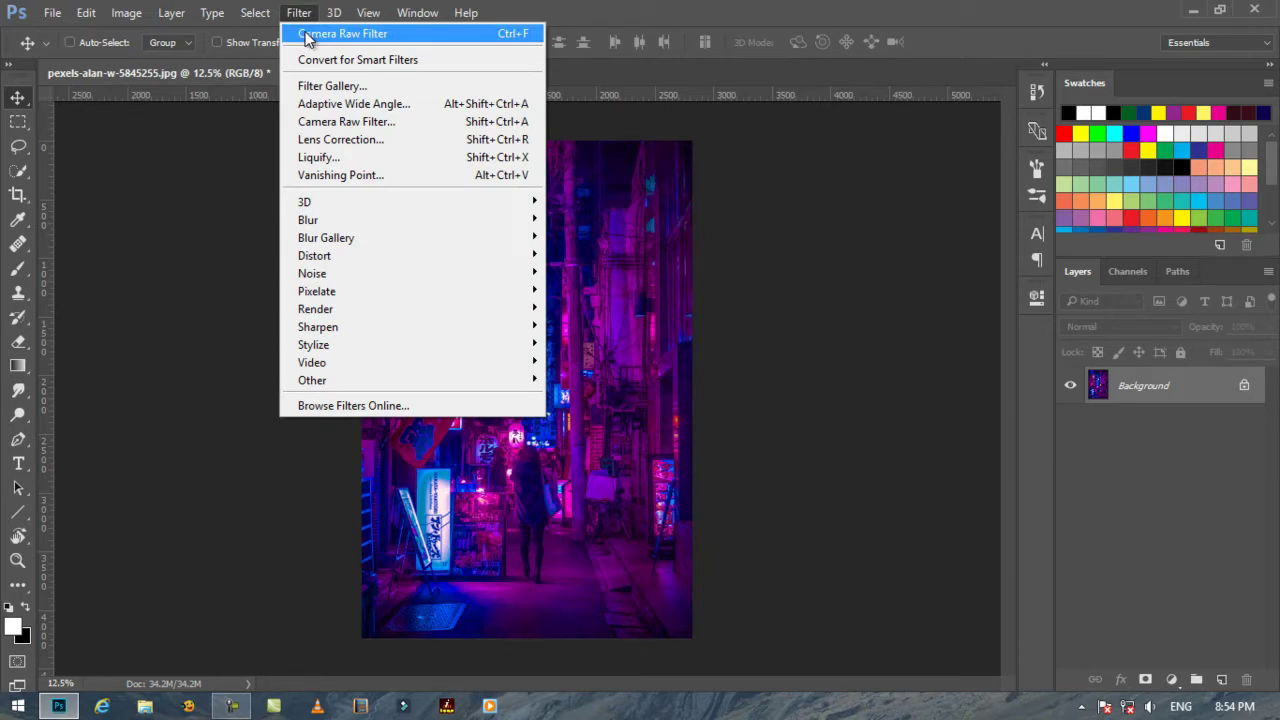
left_click(378, 122)
left_click(978, 206)
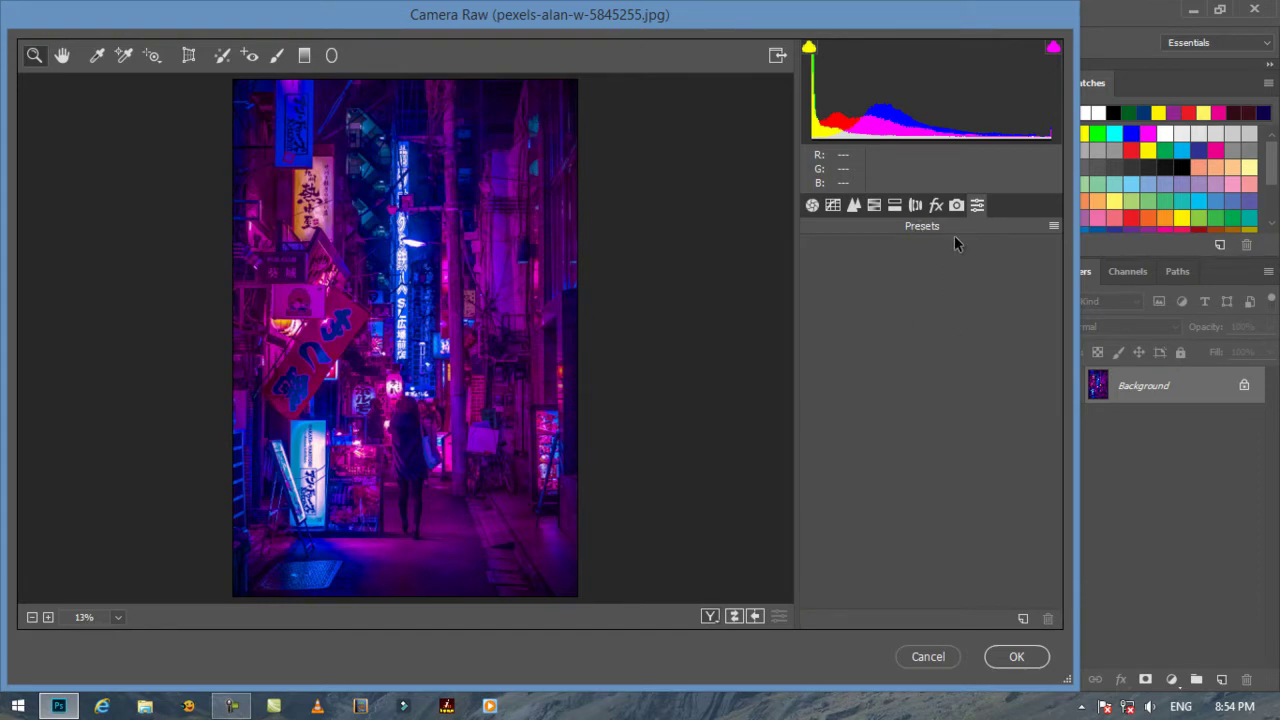
left_click(1054, 227)
left_click(997, 392)
left_click(938, 663)
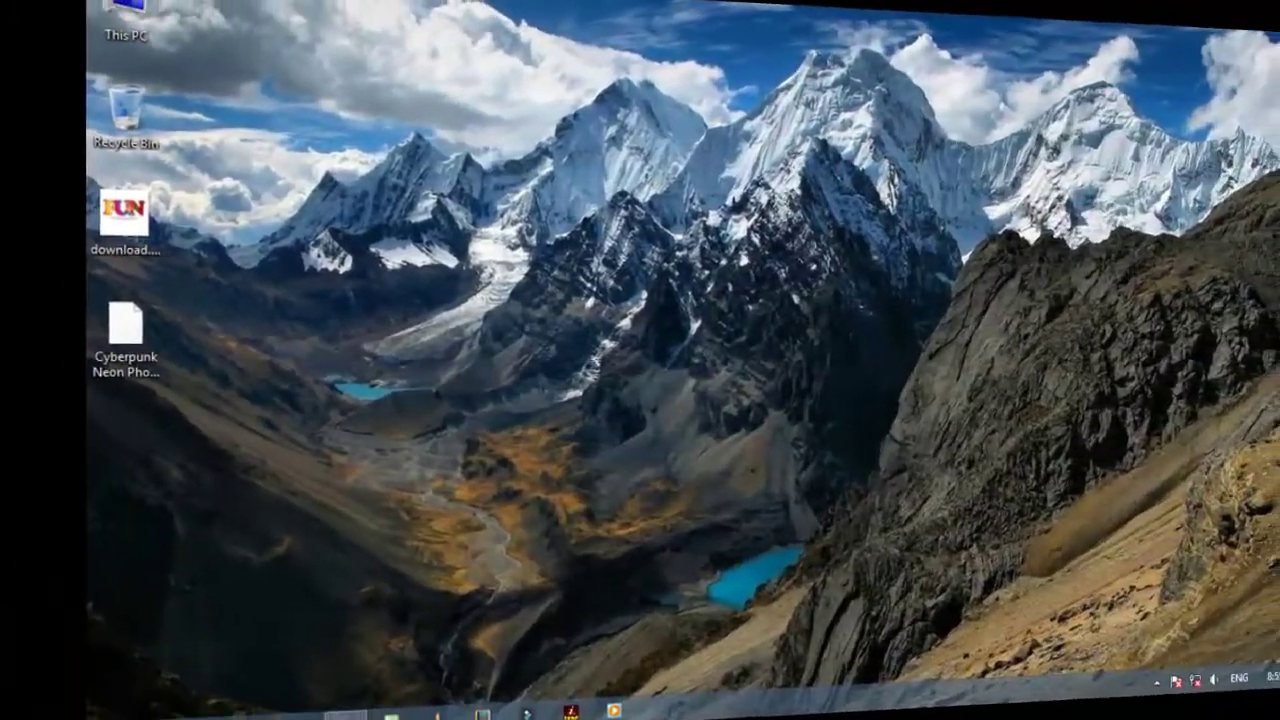
Refresh the desktop and browse in File Explorer to the personal profile folder inside Users on Local Disk (C:).
right_click(367, 362)
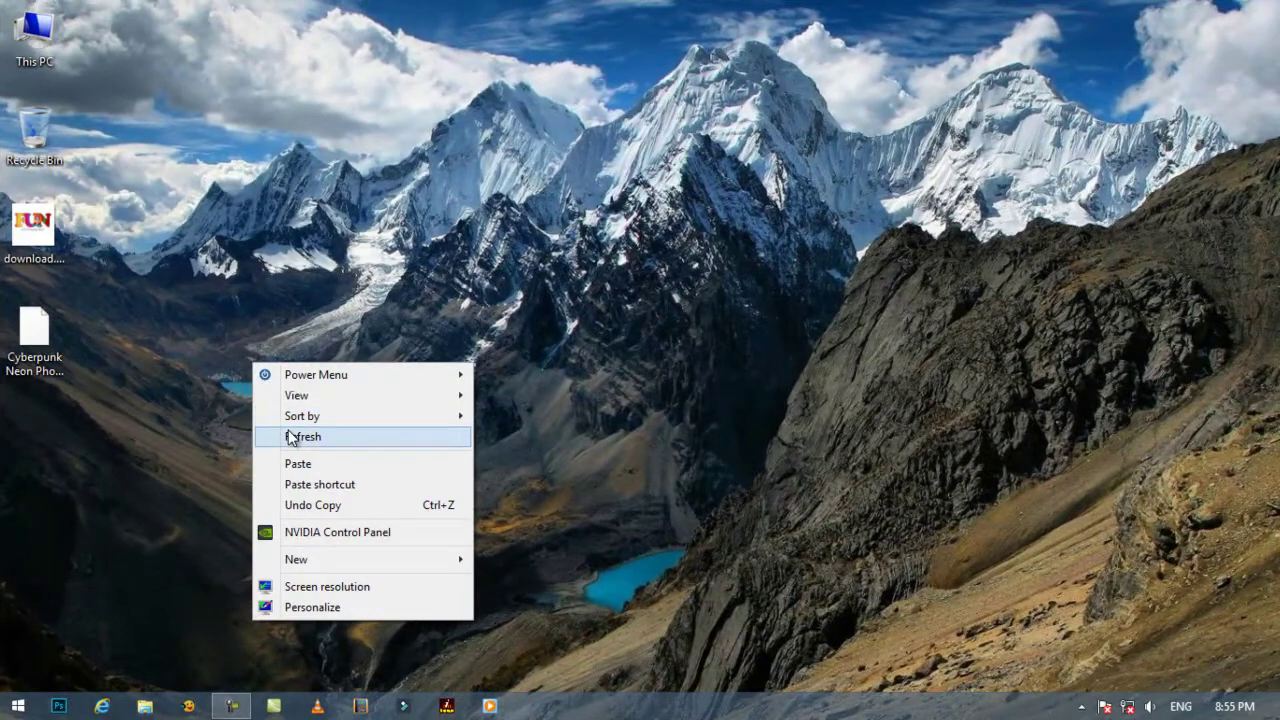
left_click(404, 431)
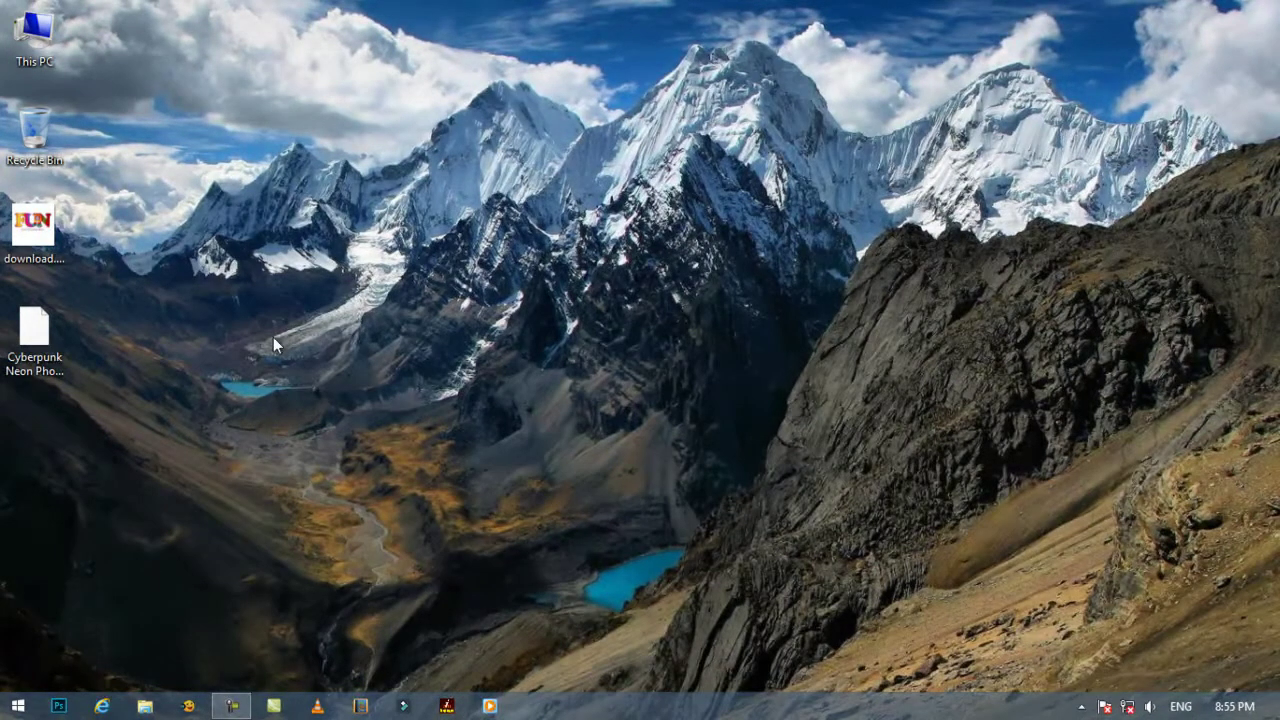
double_click(34, 32)
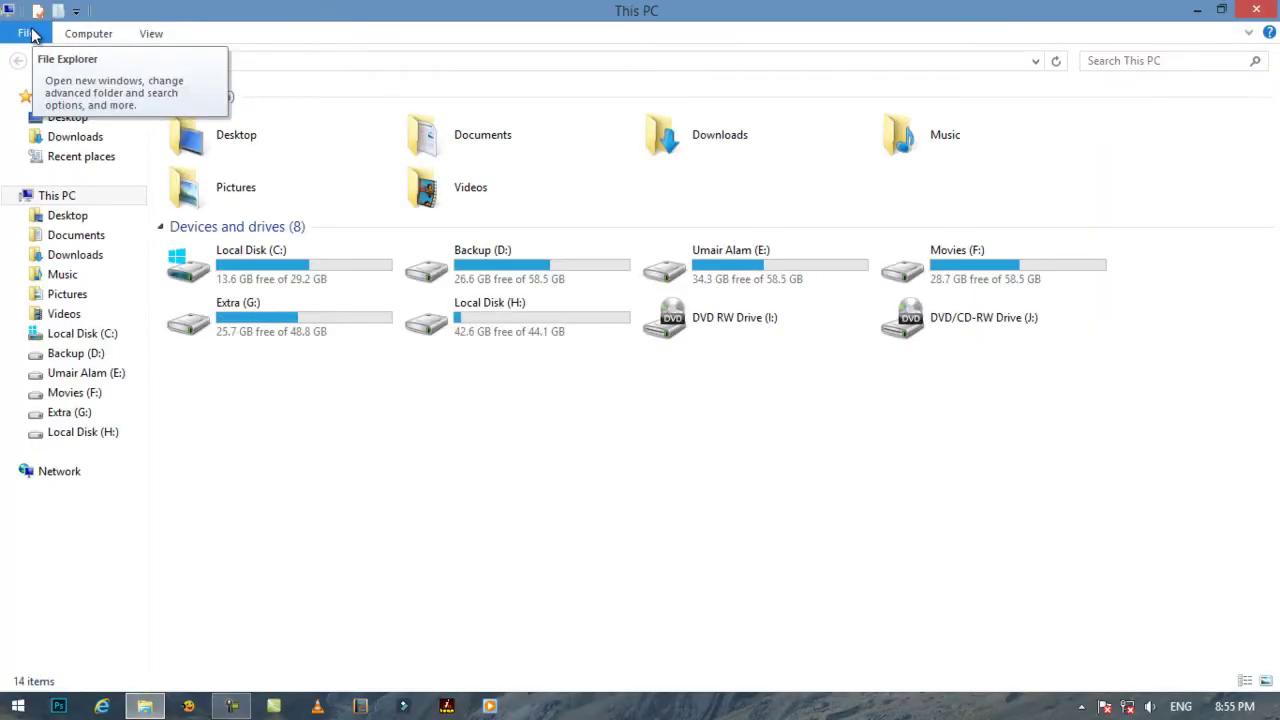
double_click(258, 274)
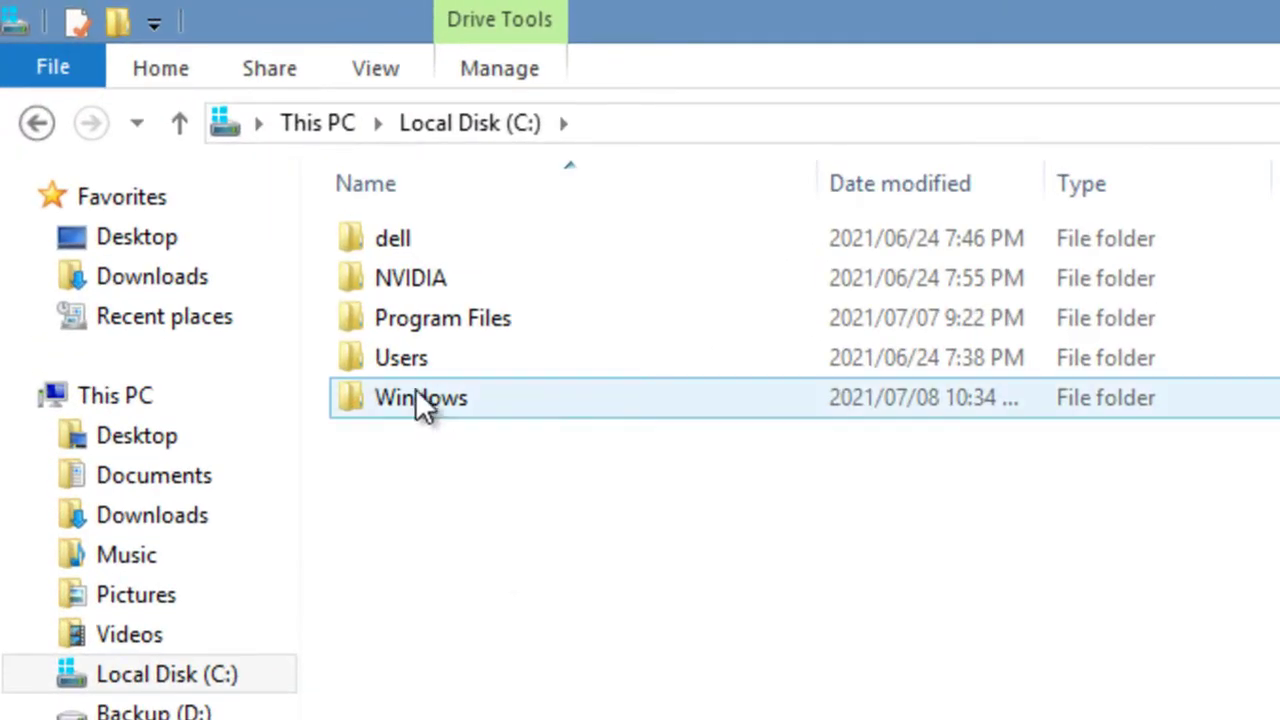
left_click(400, 360)
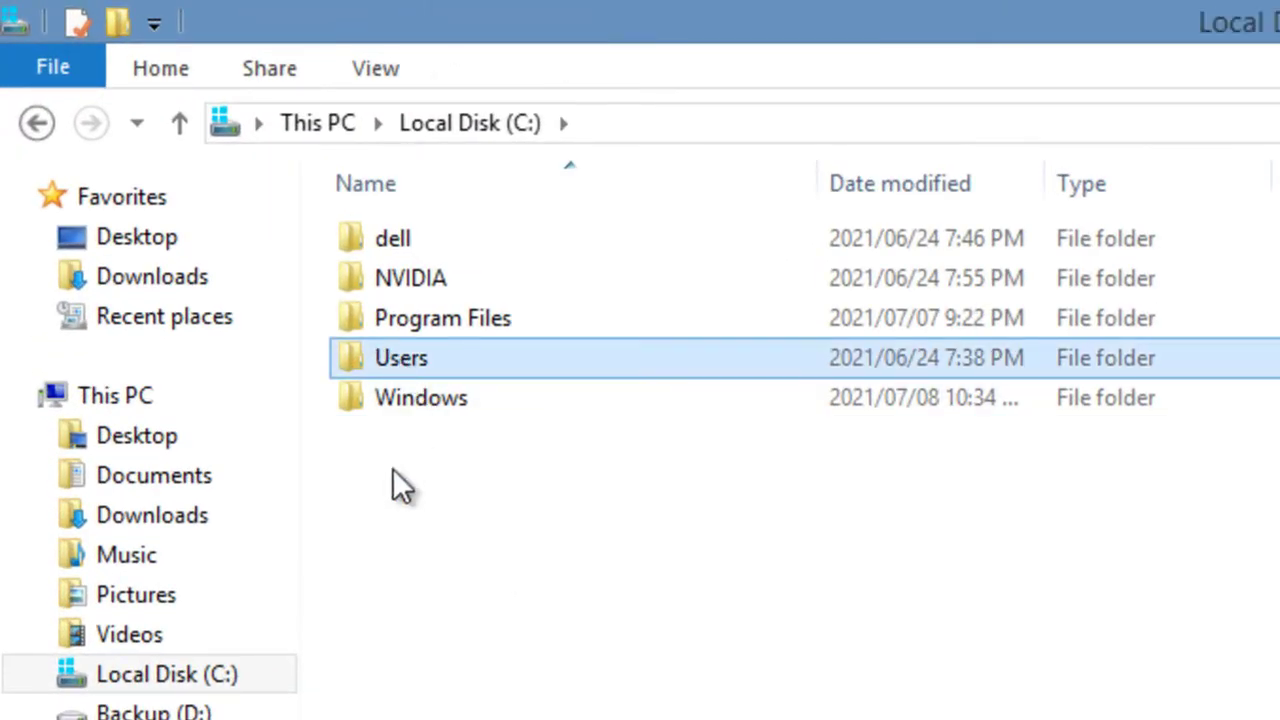
double_click(472, 366)
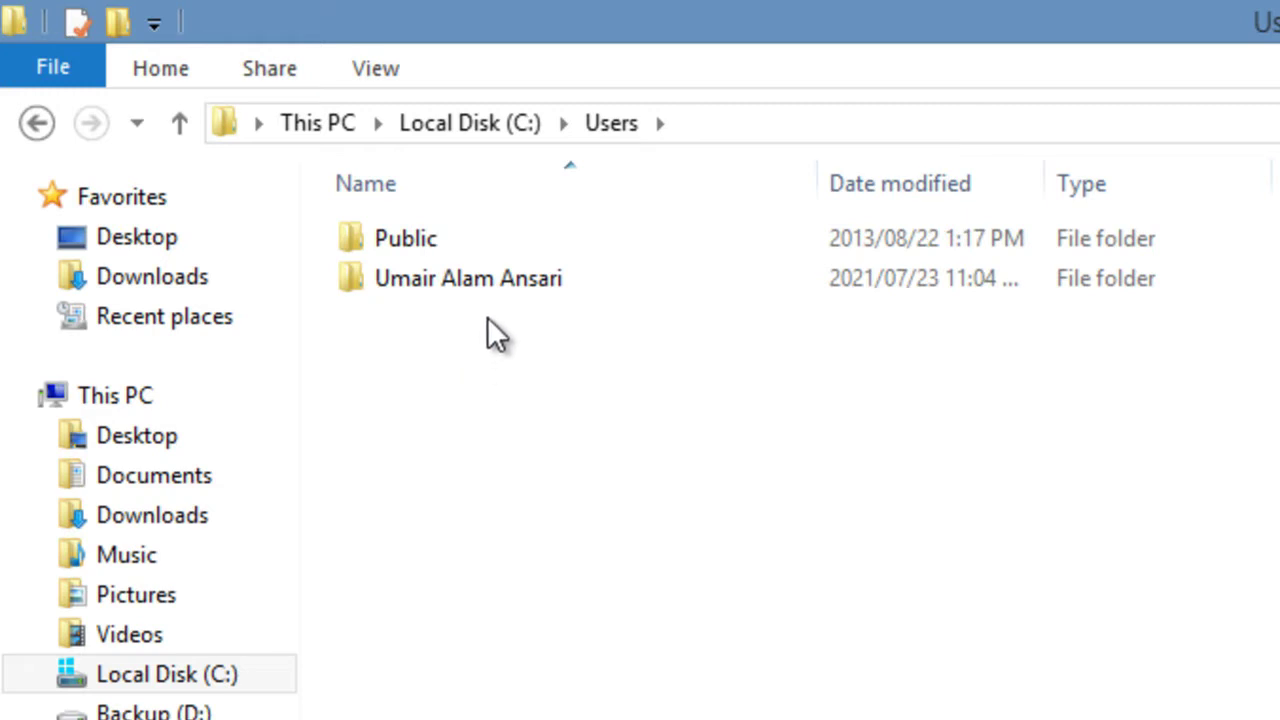
left_click(476, 292)
mouse_move(432, 292)
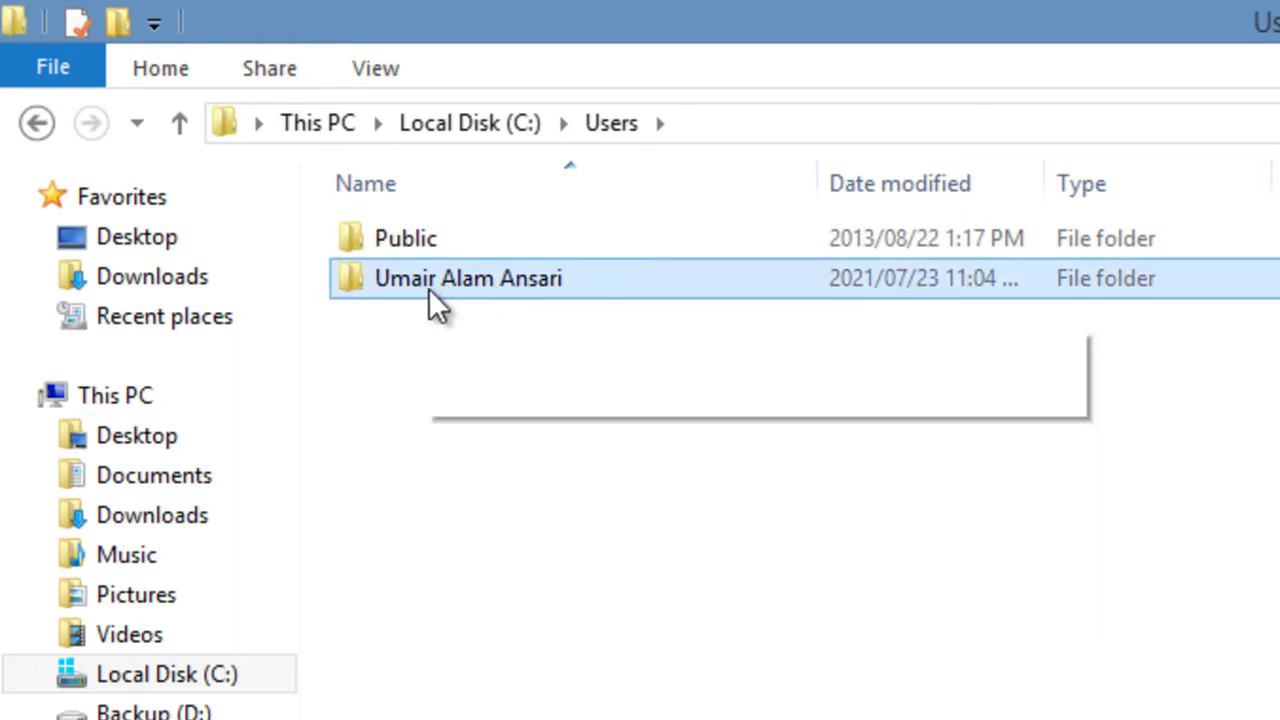
double_click(571, 289)
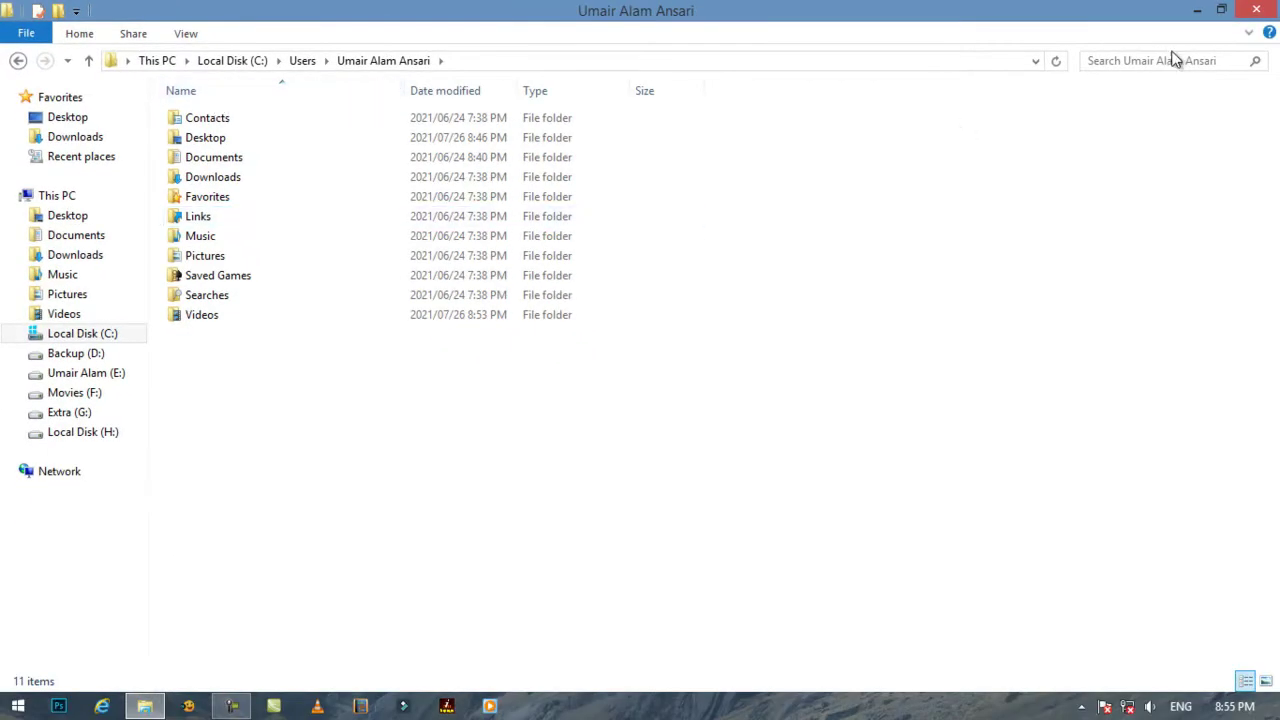
Minimize File Explorer, search the installed apps for "cont" and open Control Panel.
left_click(1197, 10)
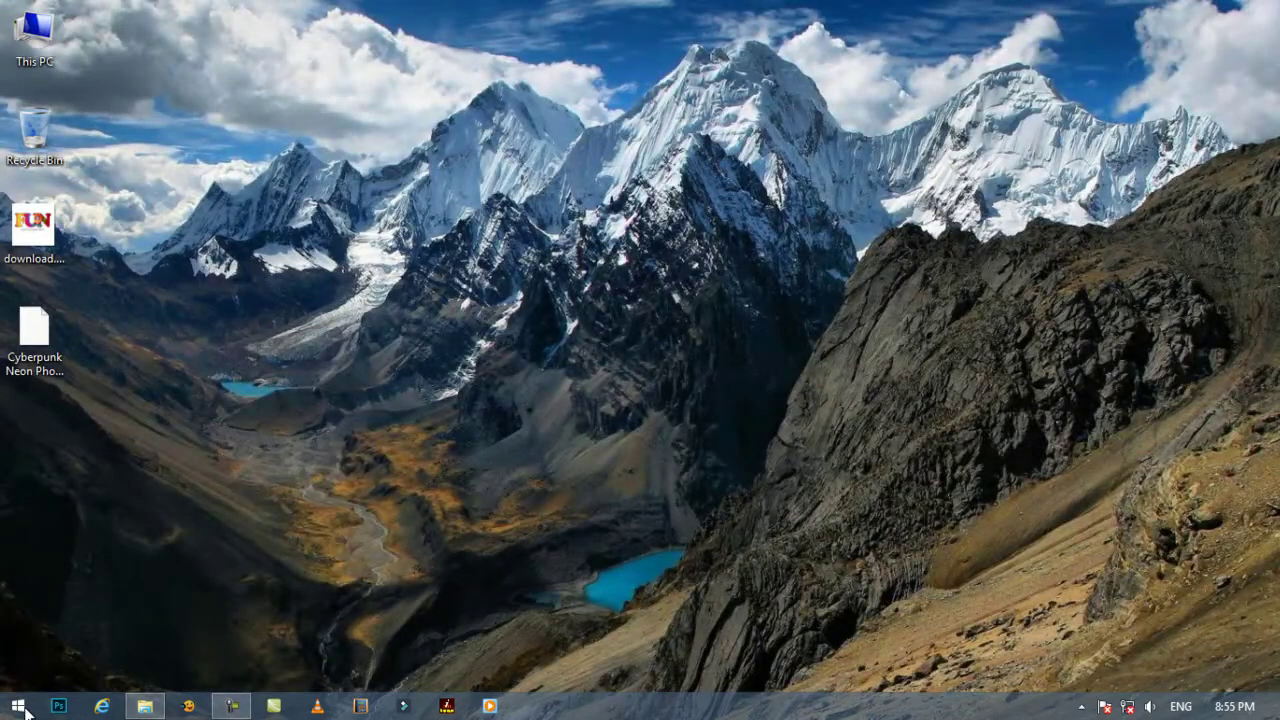
left_click(26, 710)
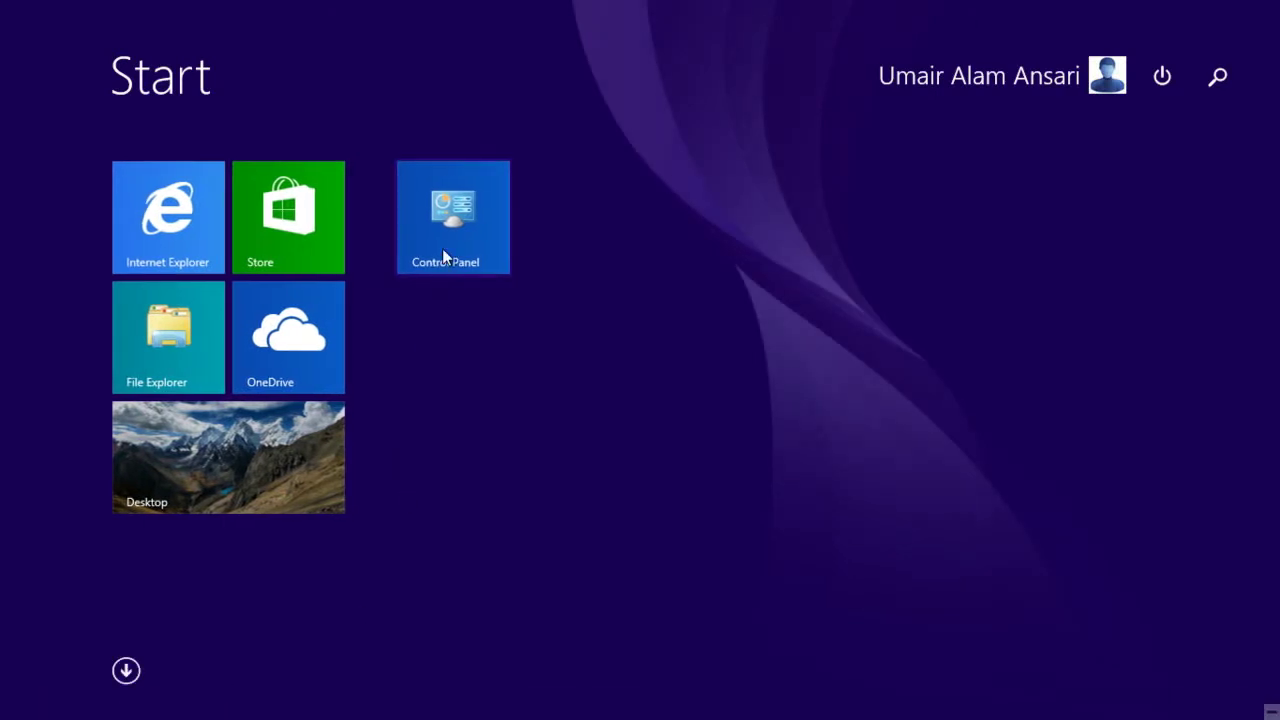
left_click(127, 672)
left_click(1040, 75)
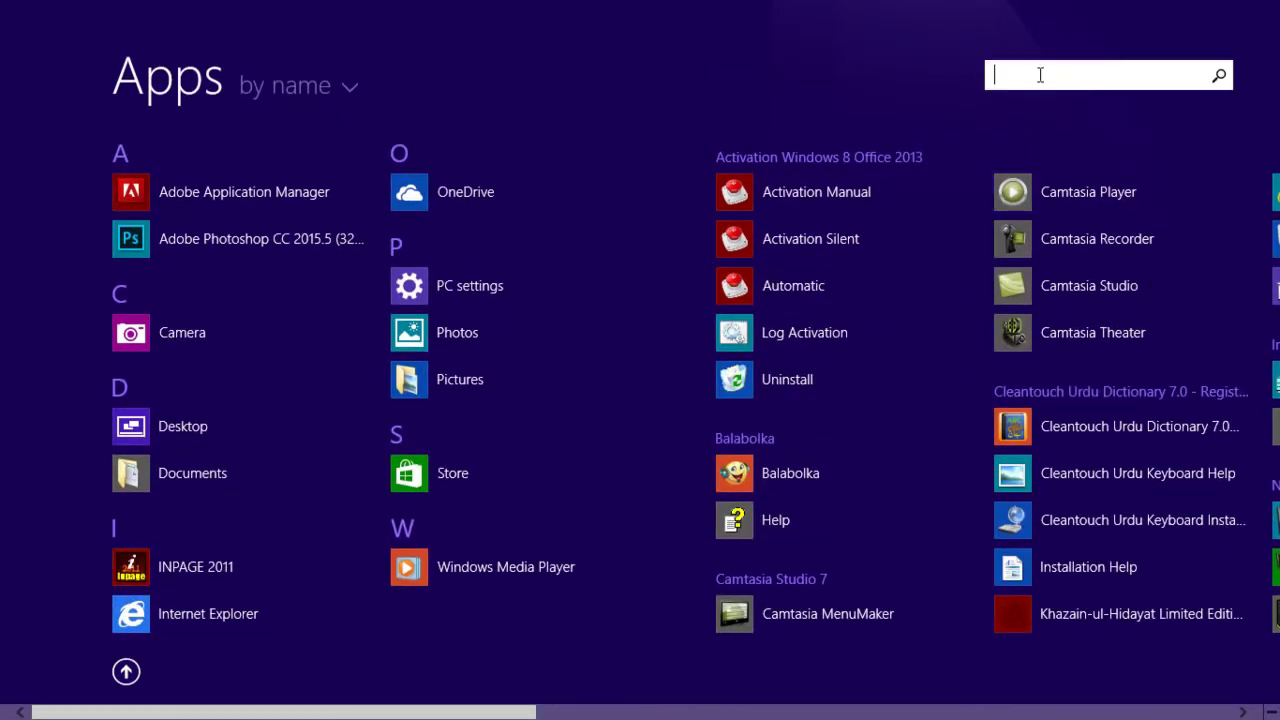
type("vp")
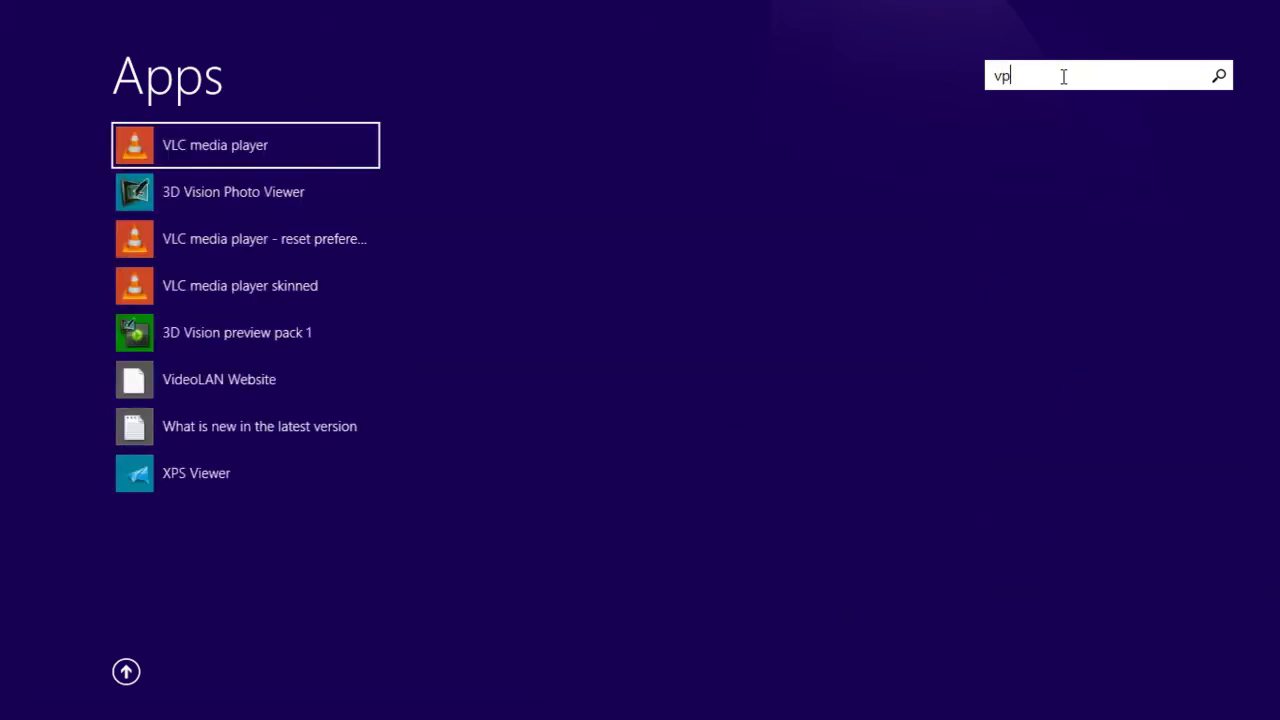
type("cont")
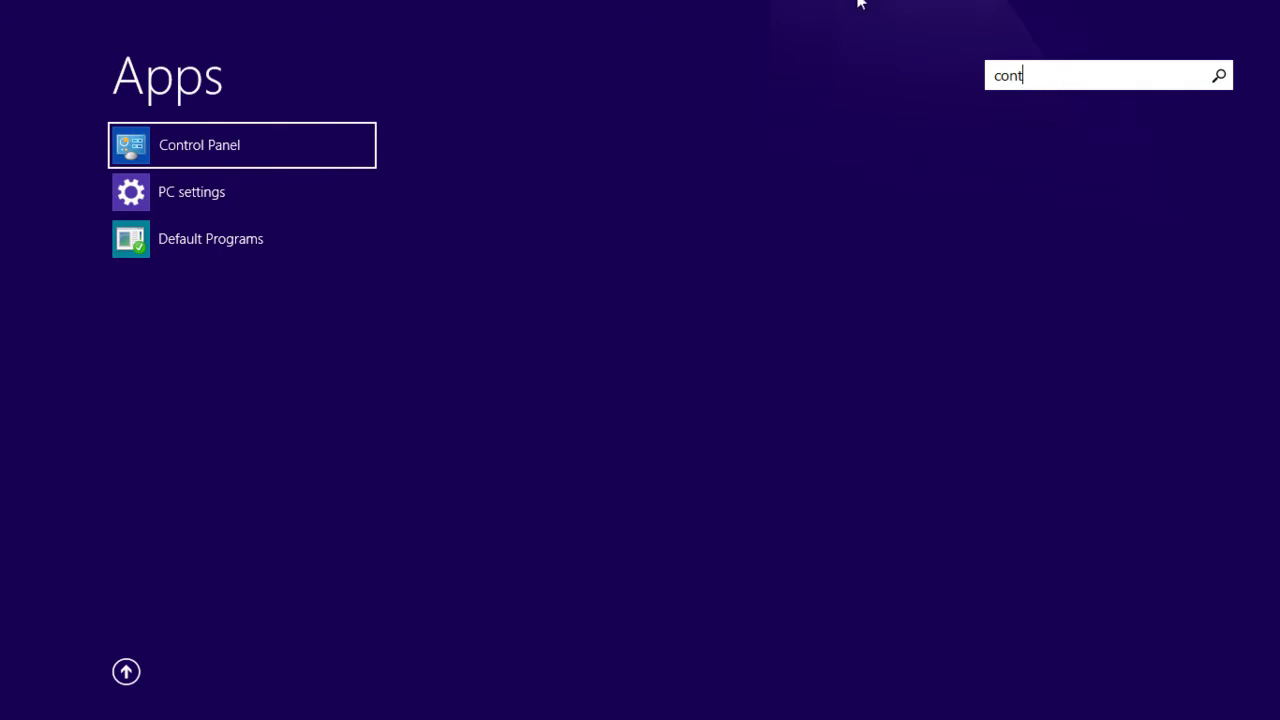
left_click(169, 153)
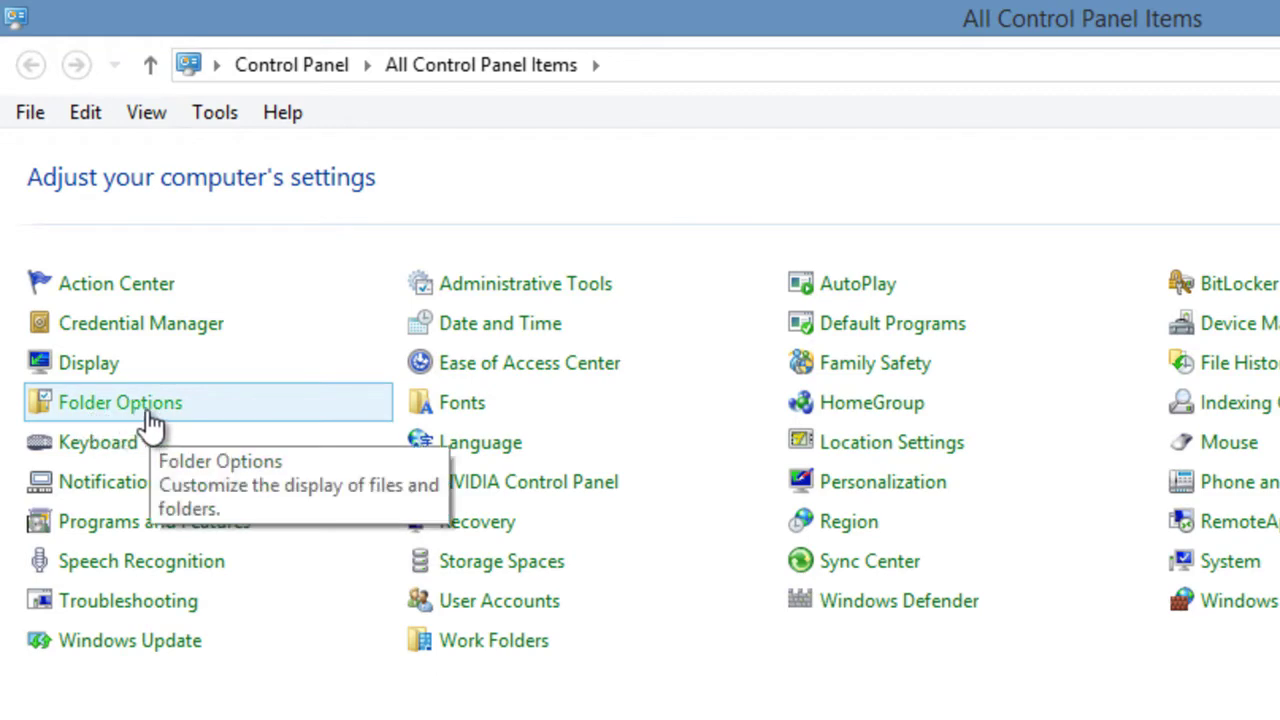
Set Folder Options to show hidden files, folders, and drives, and return to the profile folder in File Explorer.
left_click(140, 425)
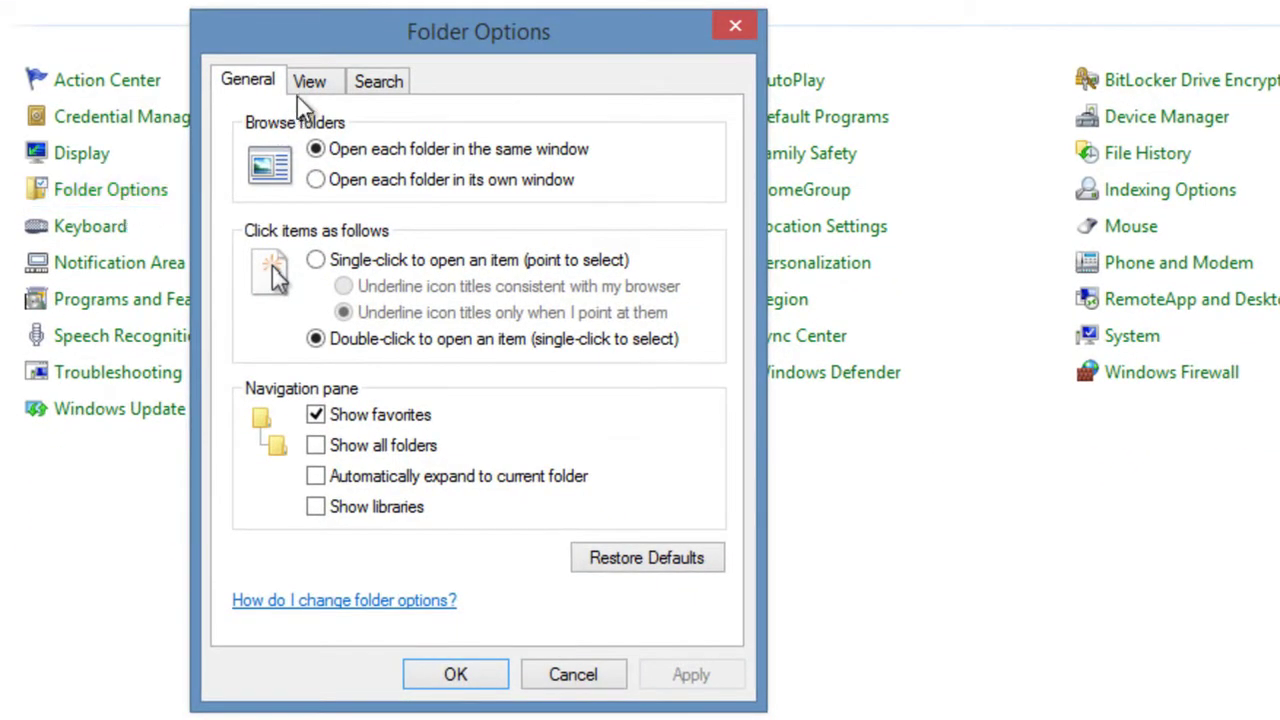
left_click(310, 84)
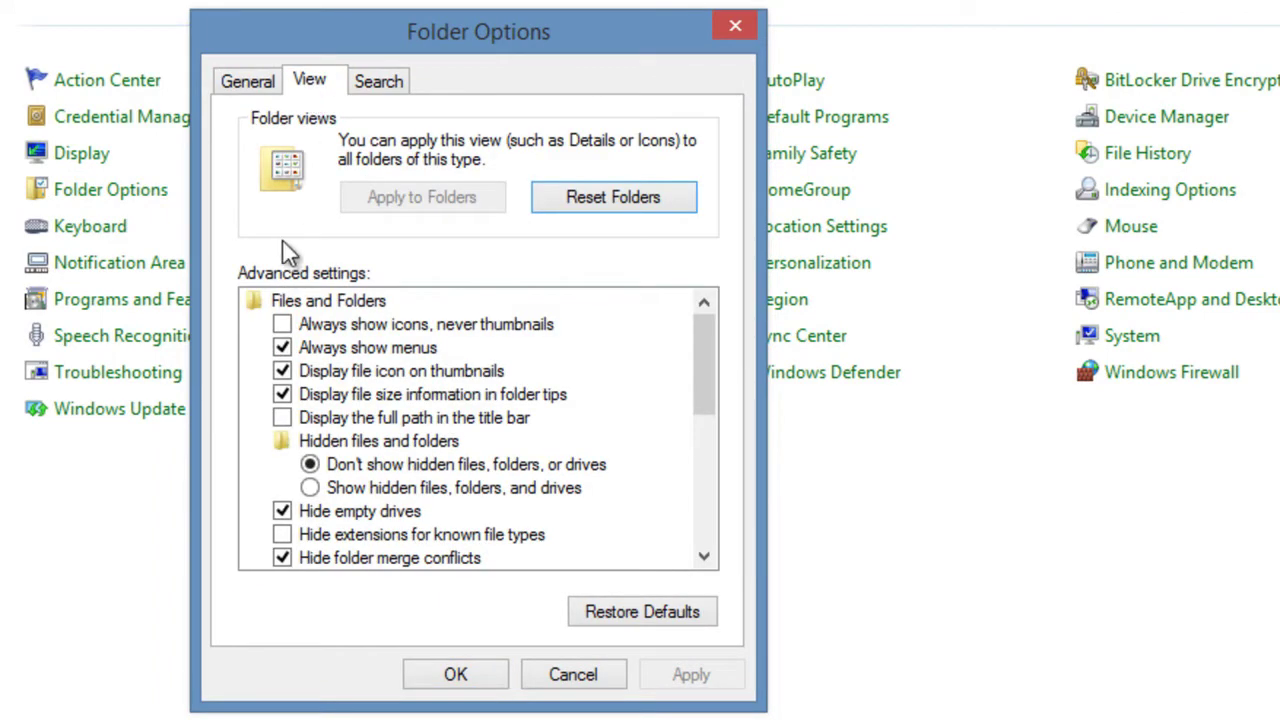
left_click(311, 489)
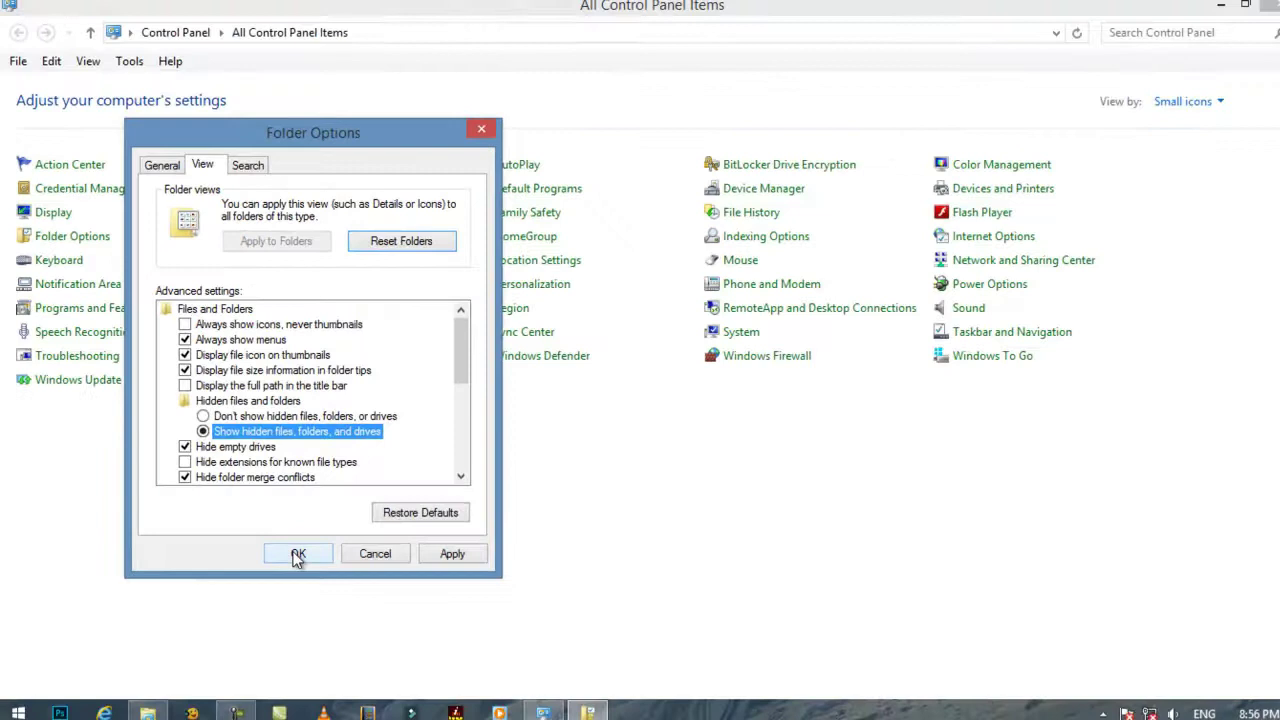
left_click(297, 555)
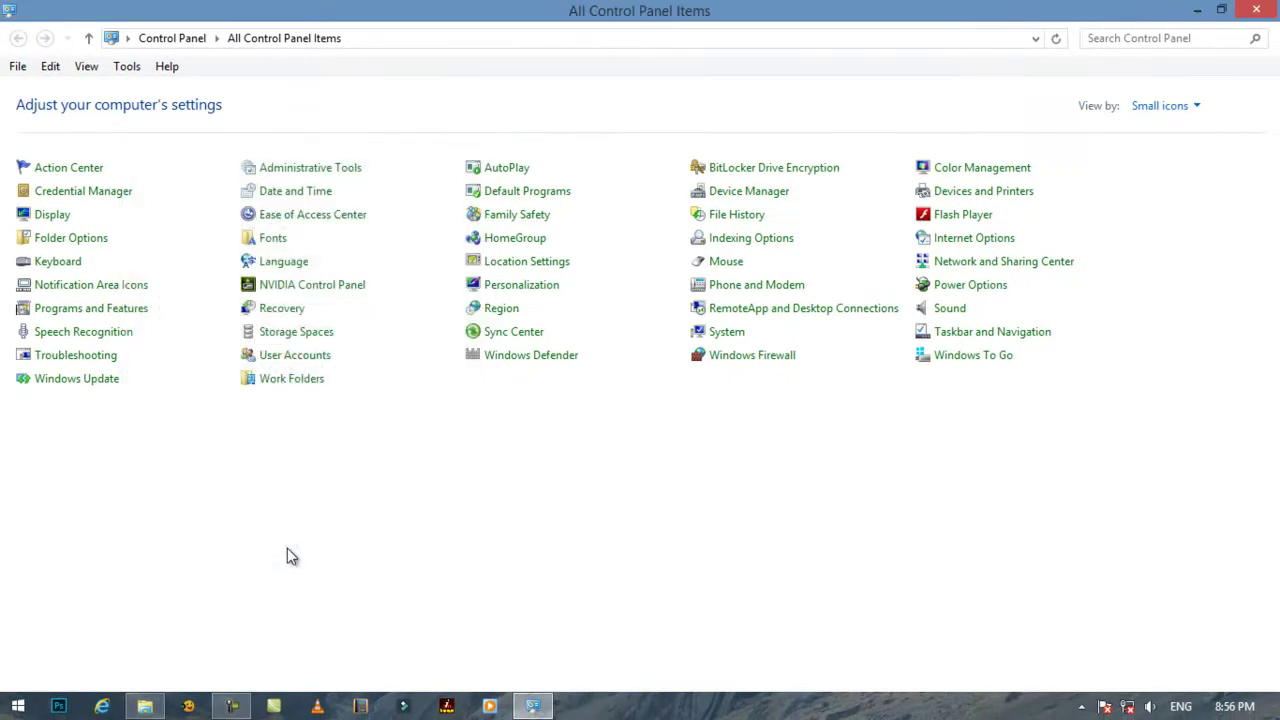
left_click(1200, 10)
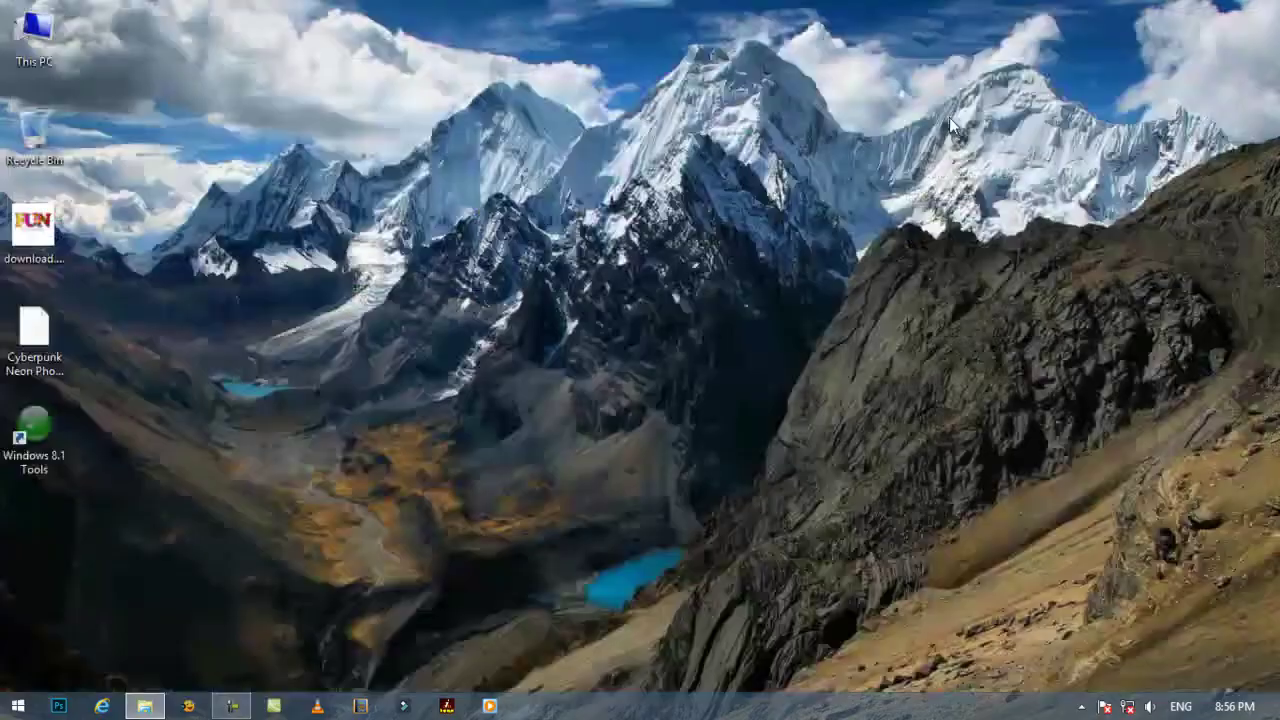
left_click(144, 706)
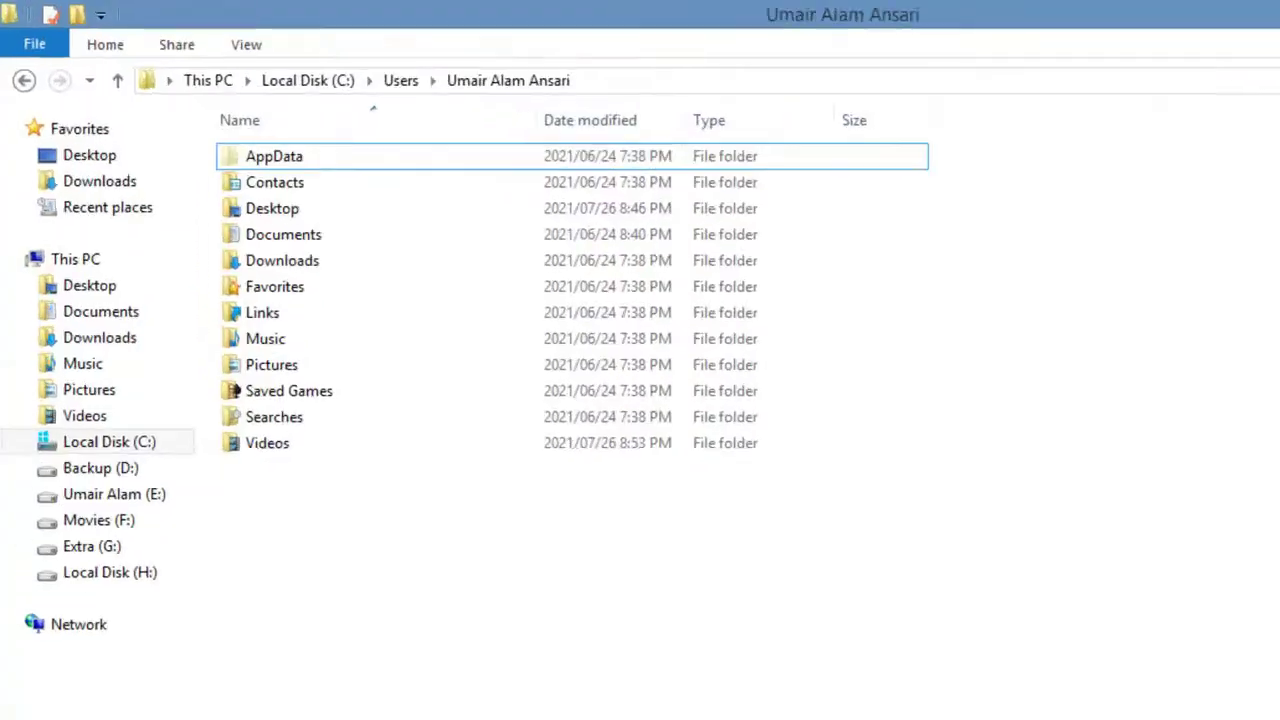
Switch the display of hidden items off and back on in the profile folder.
left_click(312, 152)
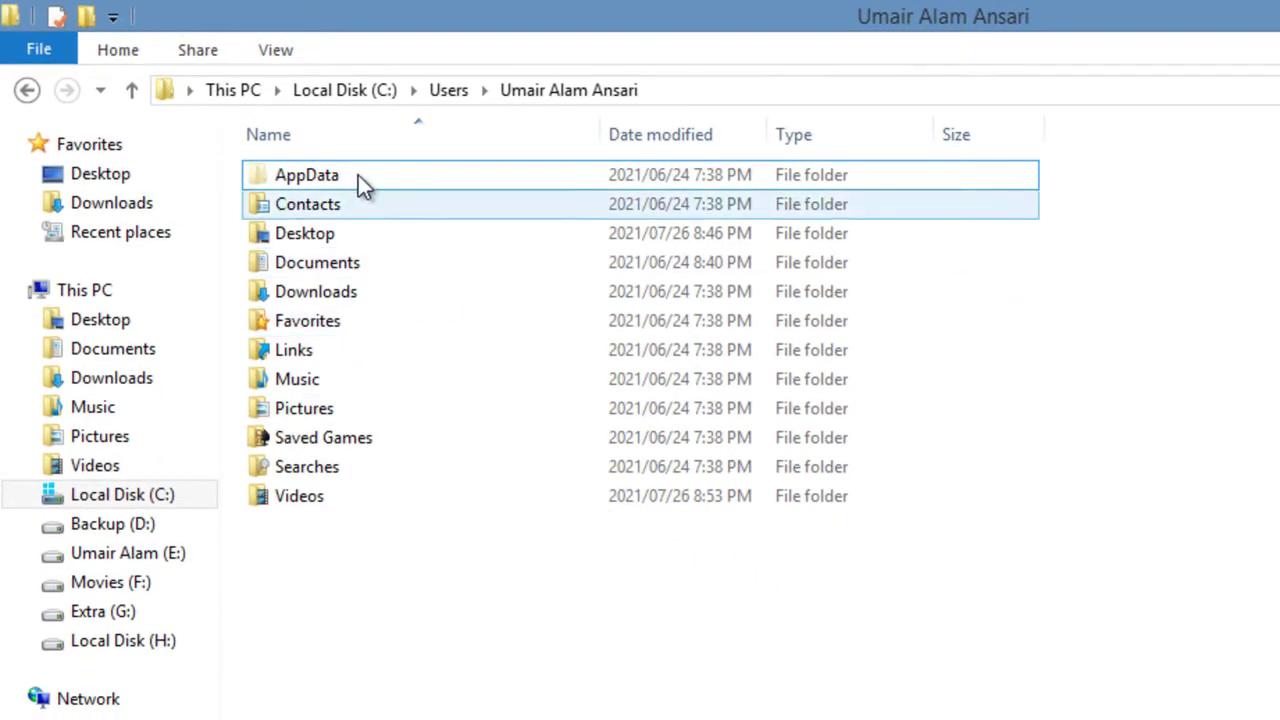
left_click(280, 57)
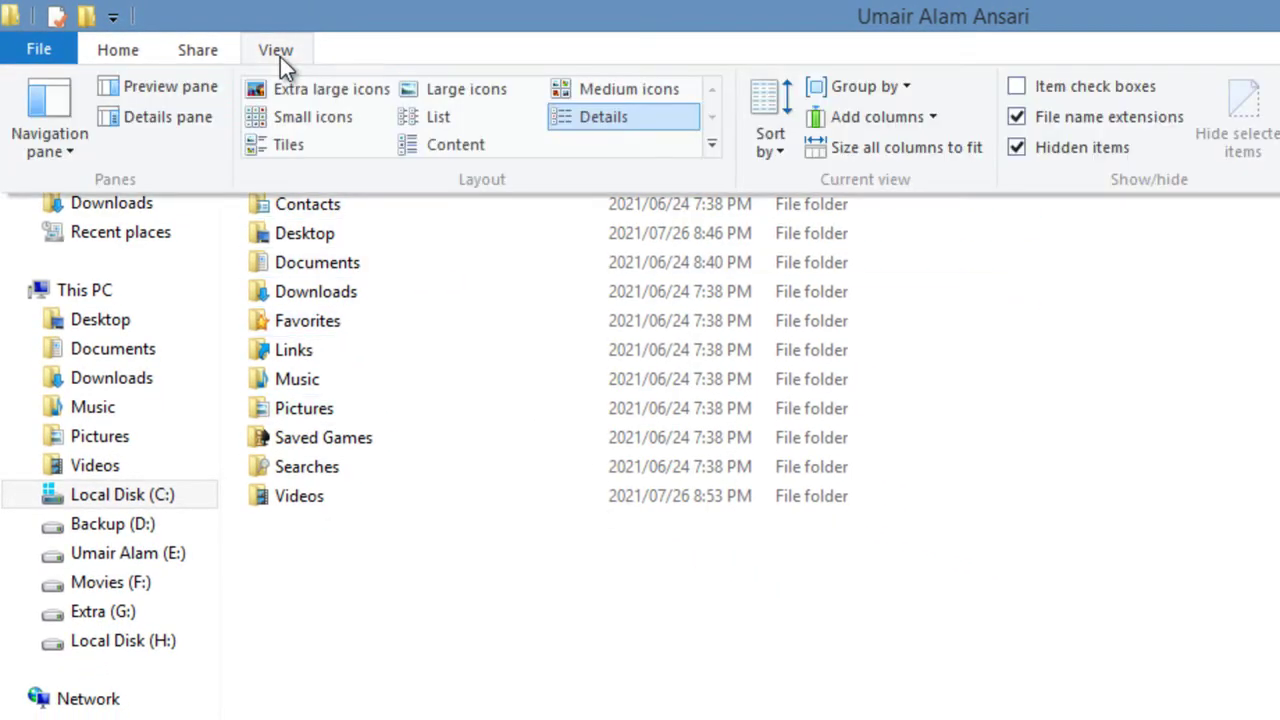
left_click(1017, 148)
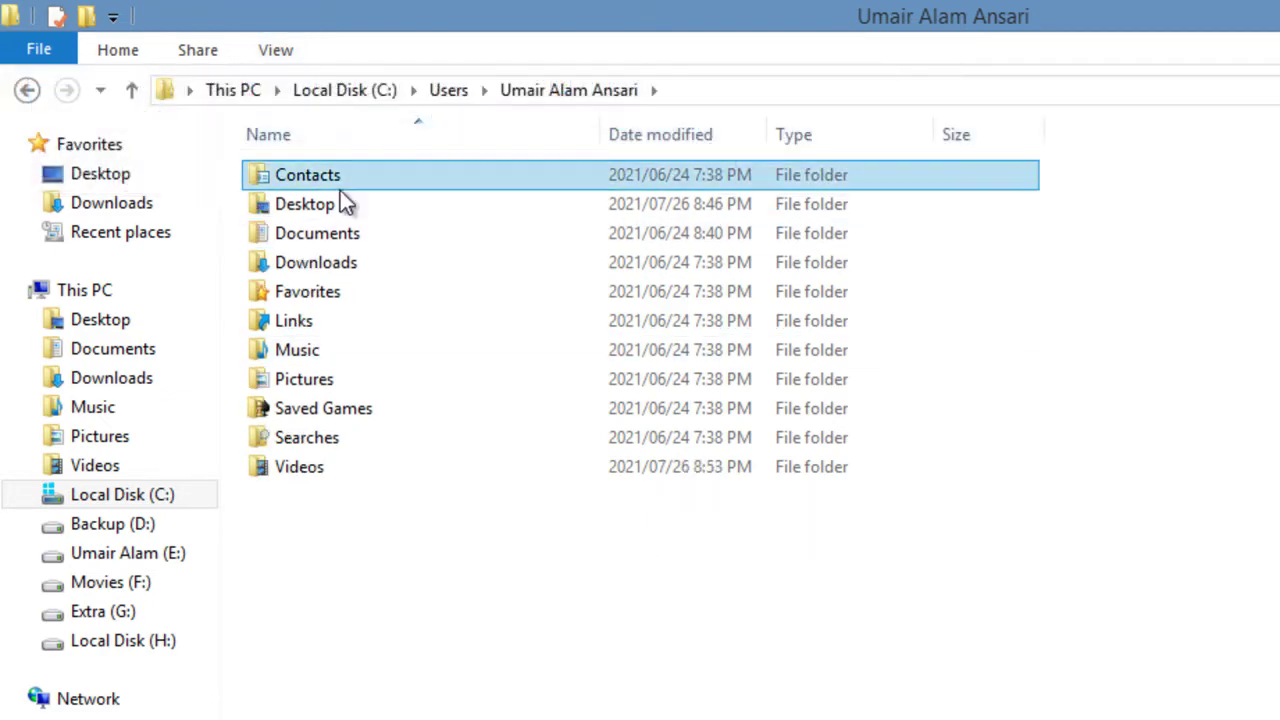
left_click(276, 50)
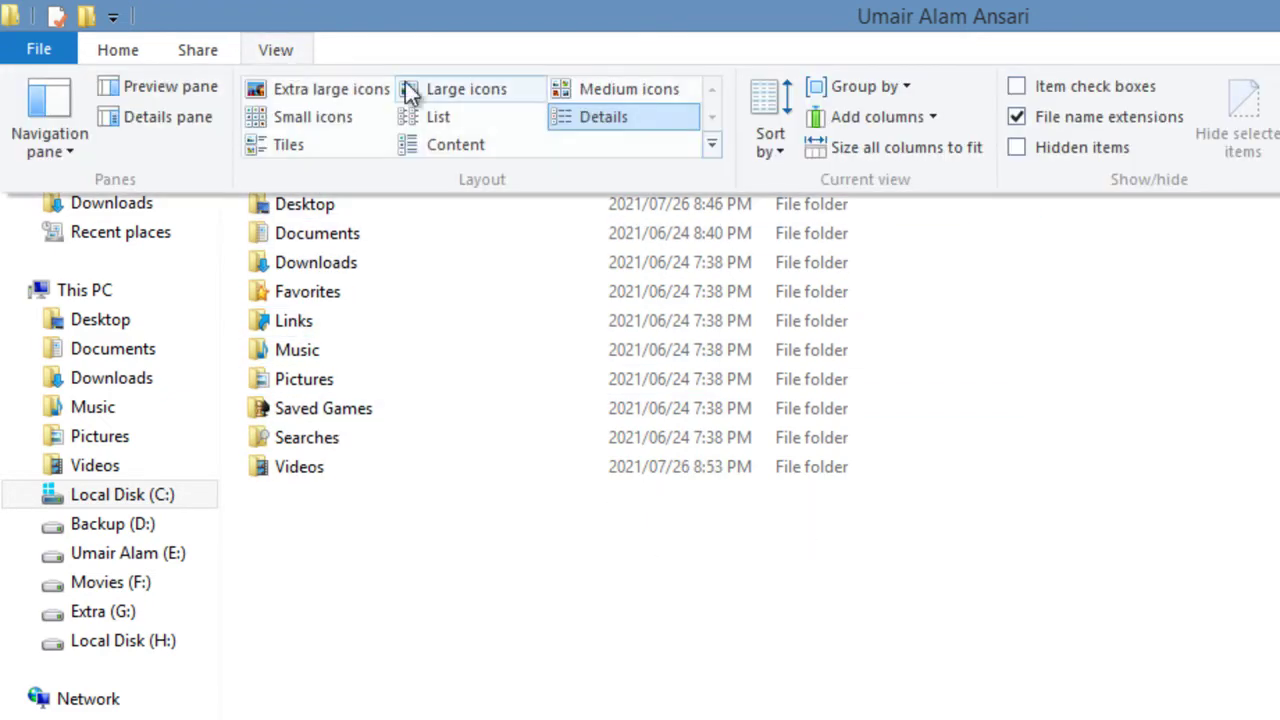
left_click(947, 323)
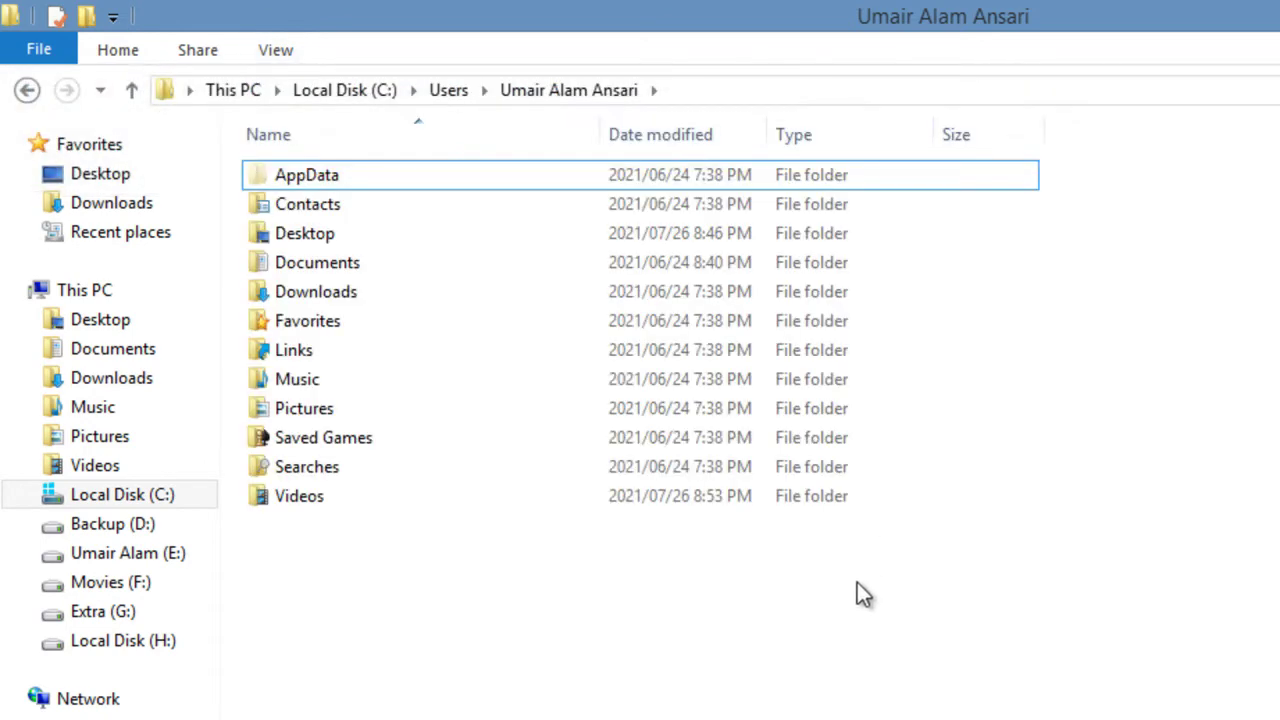
Browse from the profile folder through AppData, Roaming, Adobe and CameraRaw into the Settings folder.
left_click(338, 184)
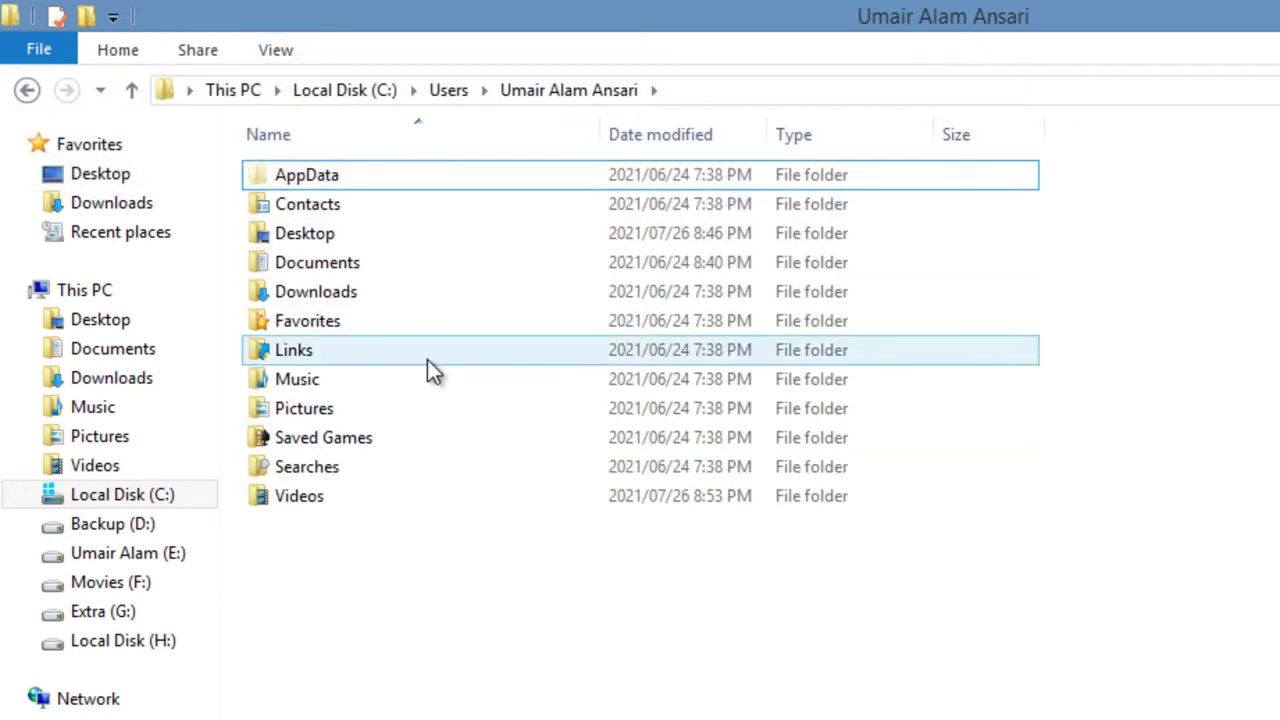
double_click(389, 180)
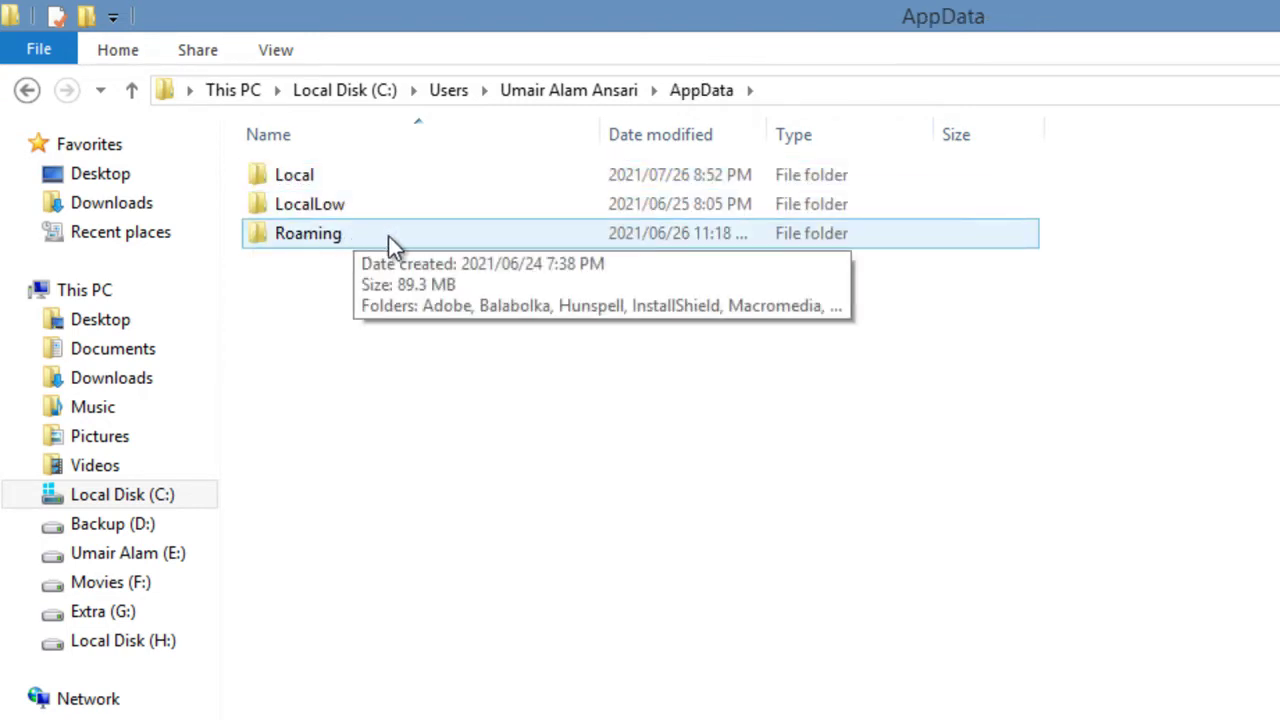
double_click(390, 240)
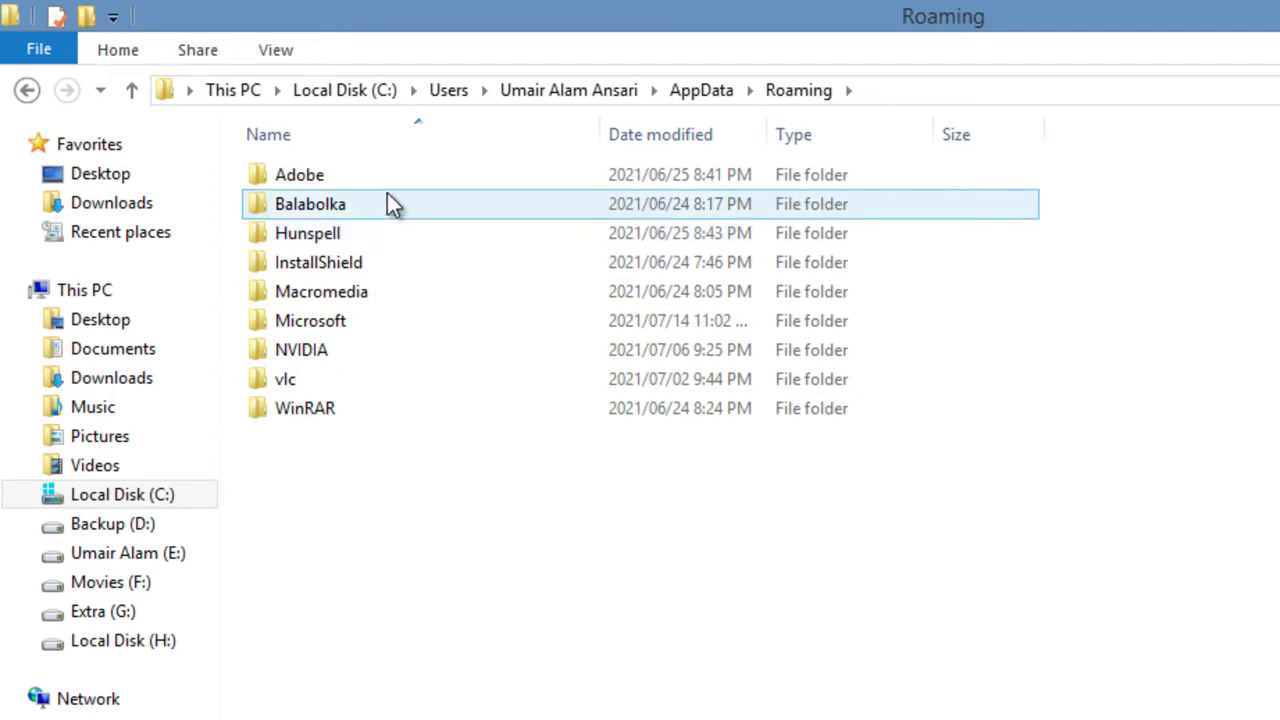
double_click(383, 179)
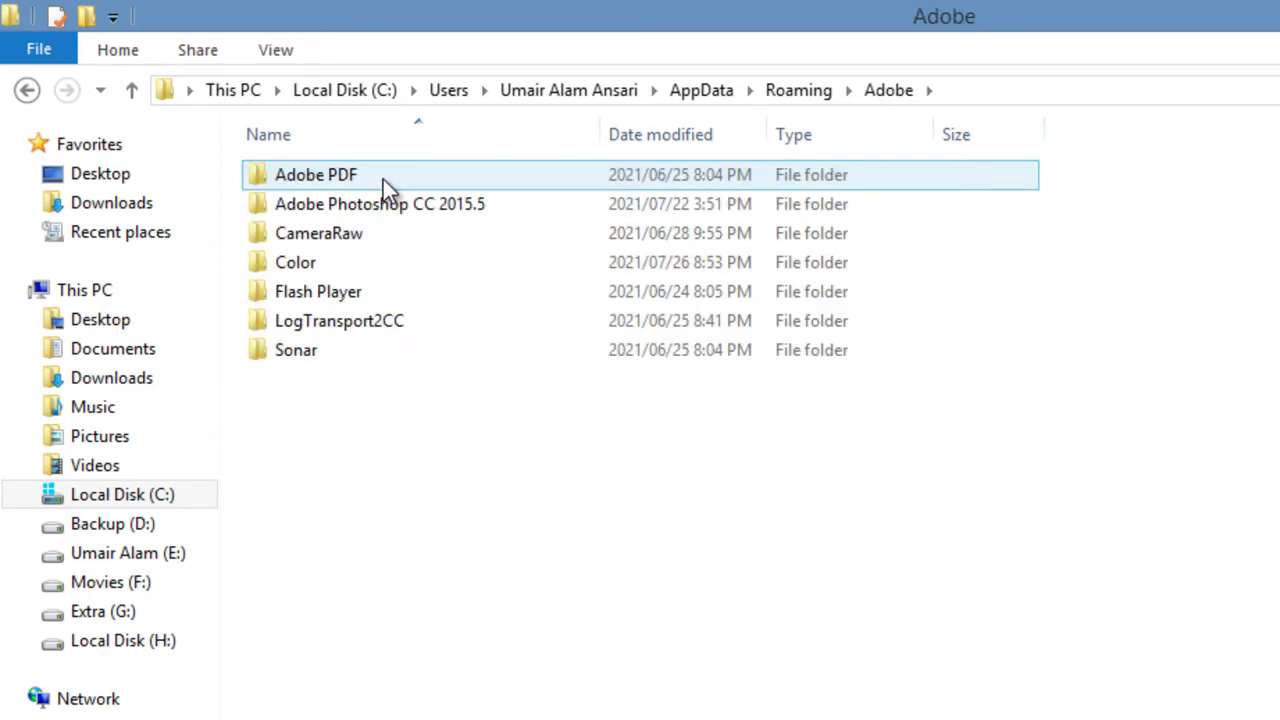
double_click(370, 232)
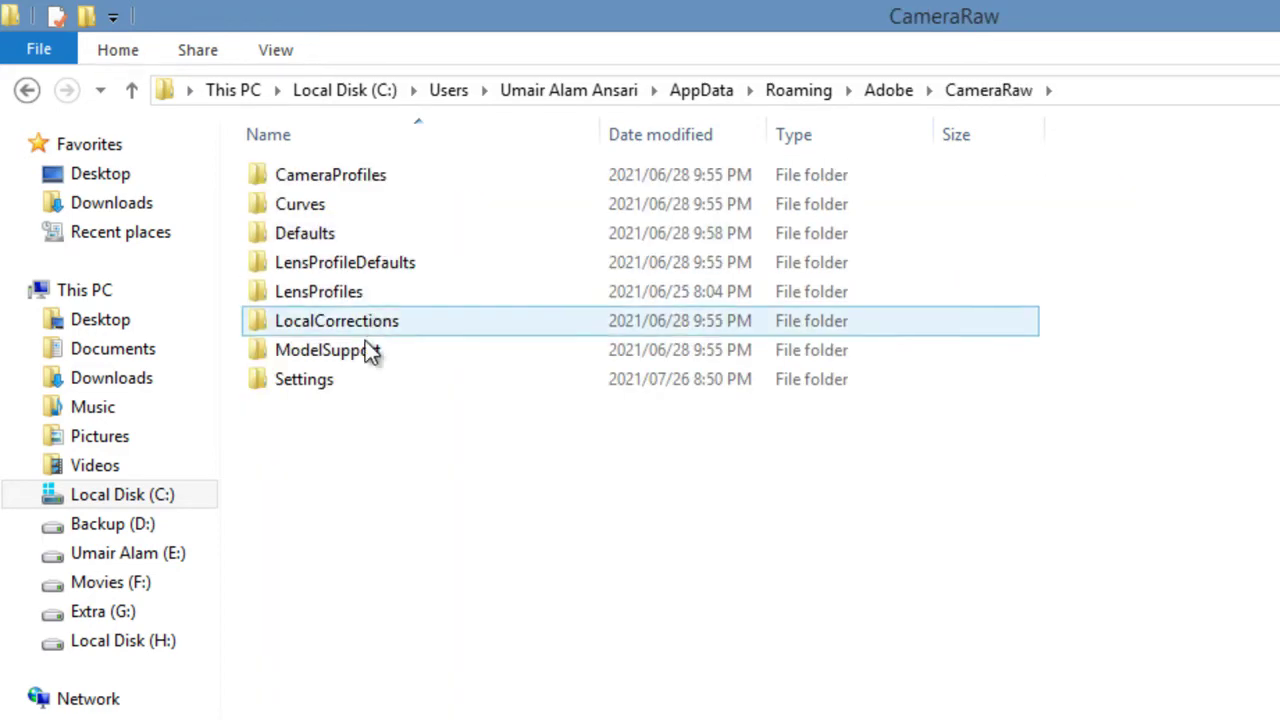
double_click(352, 379)
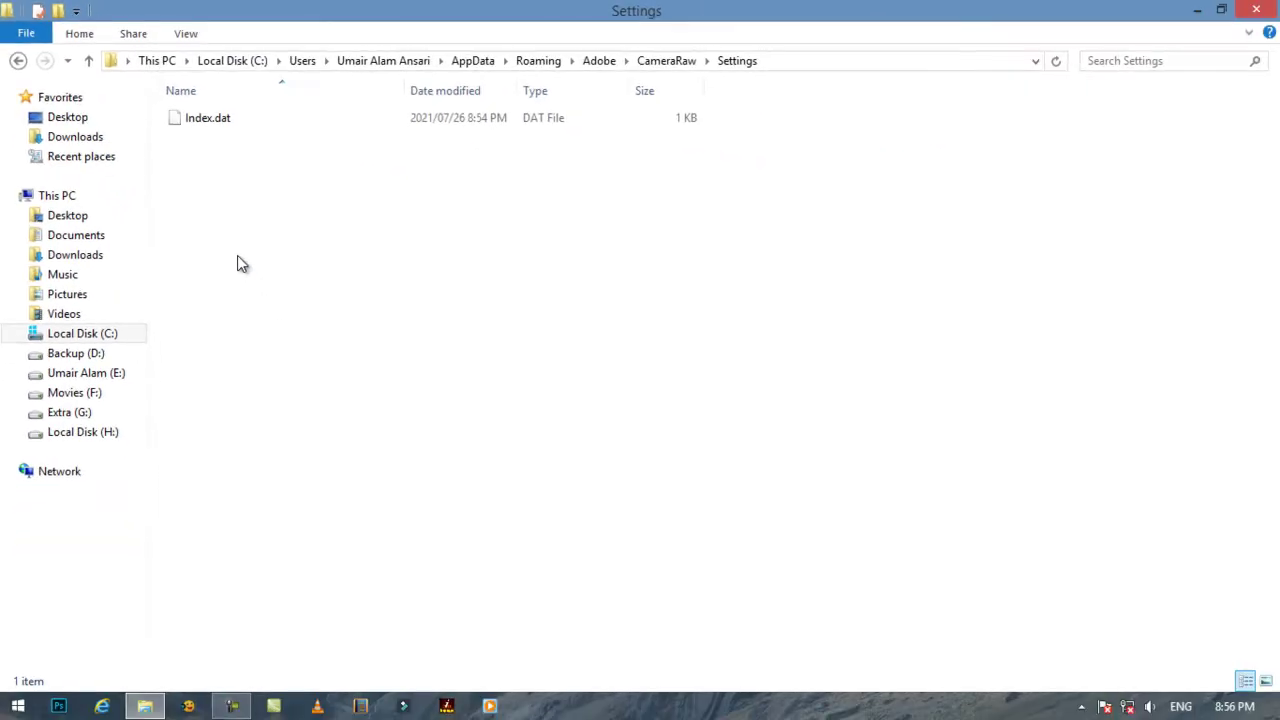
Copy the Cyberpunk Neon Photo Effect XMP file from the desktop into the CameraRaw Settings folder and close File Explorer.
left_click(1197, 10)
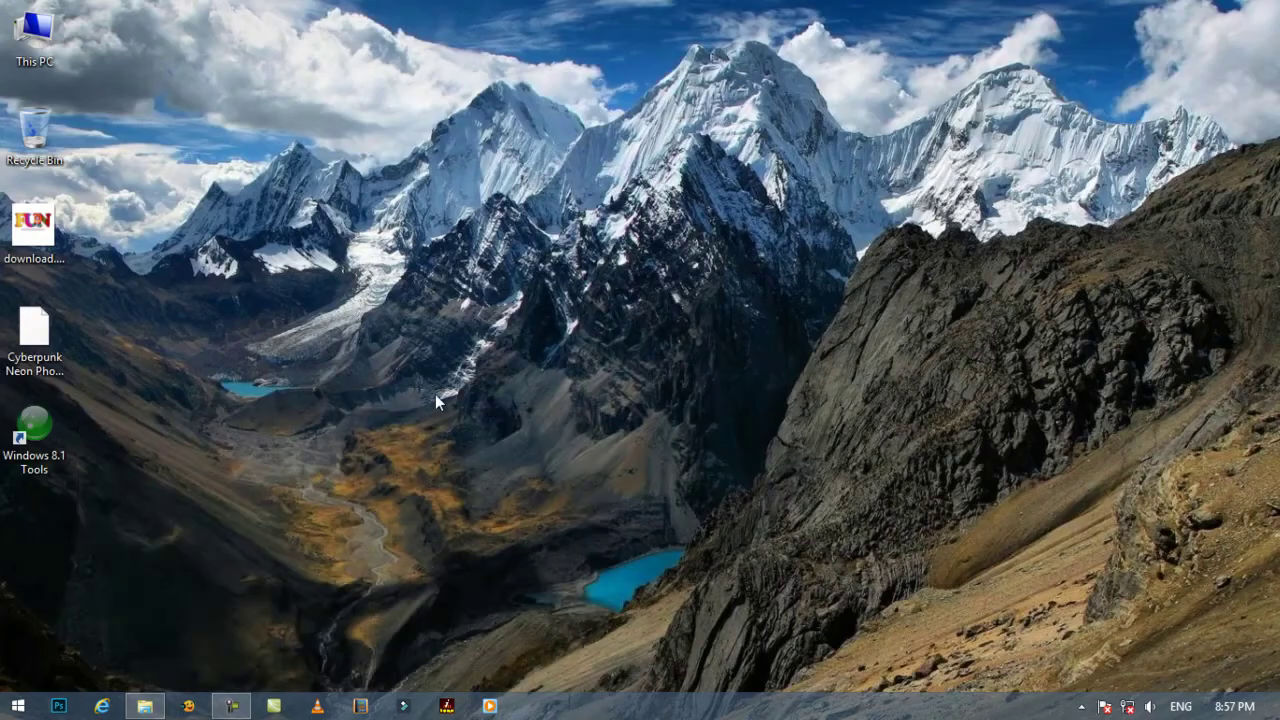
right_click(27, 379)
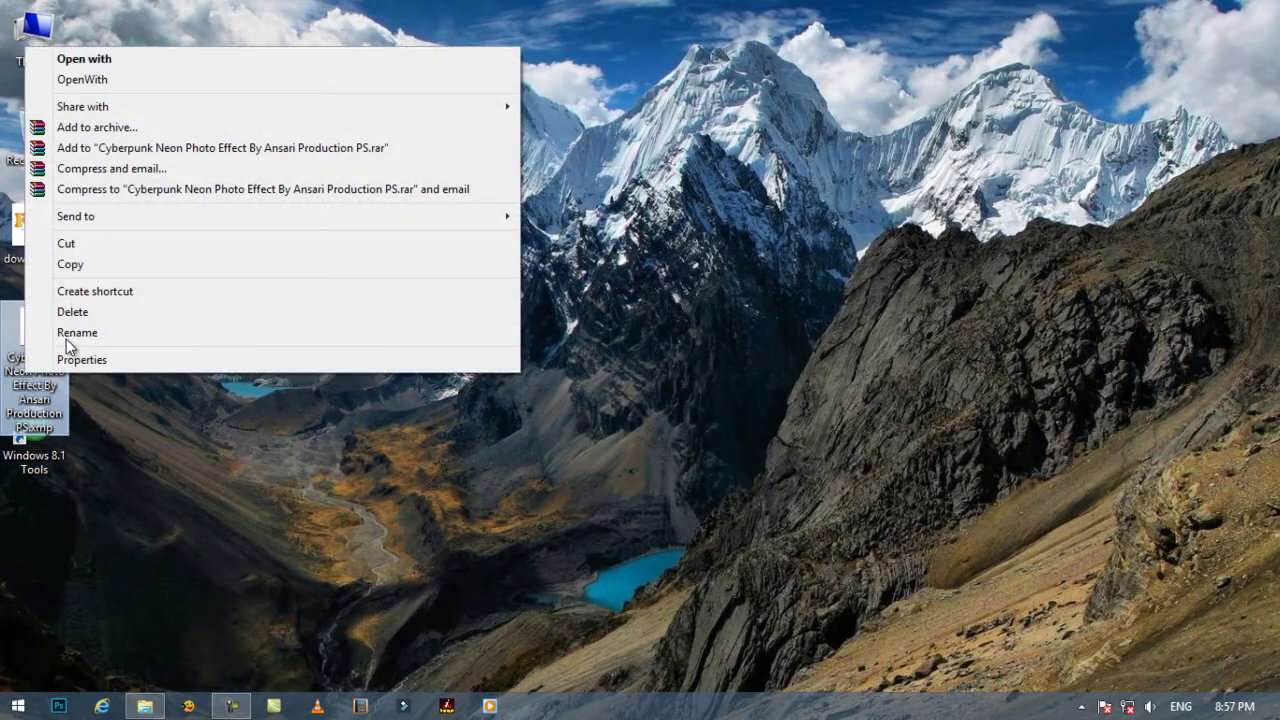
left_click(92, 264)
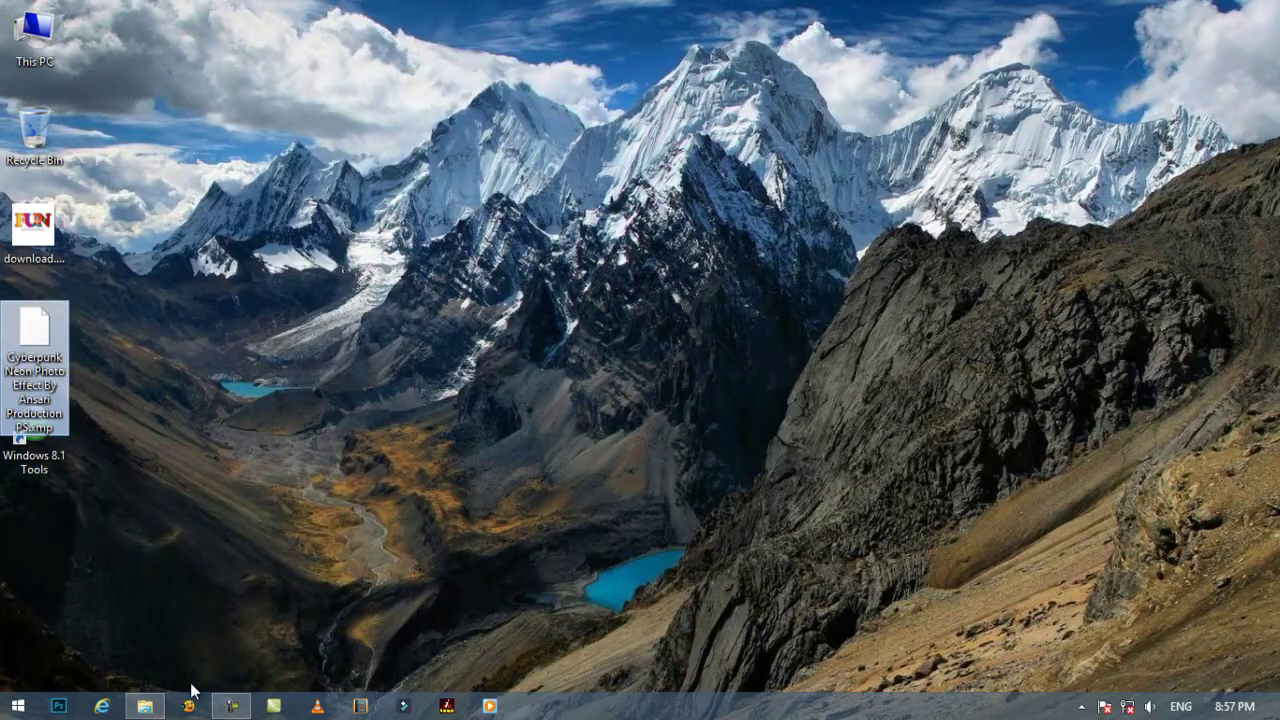
left_click(145, 706)
right_click(280, 211)
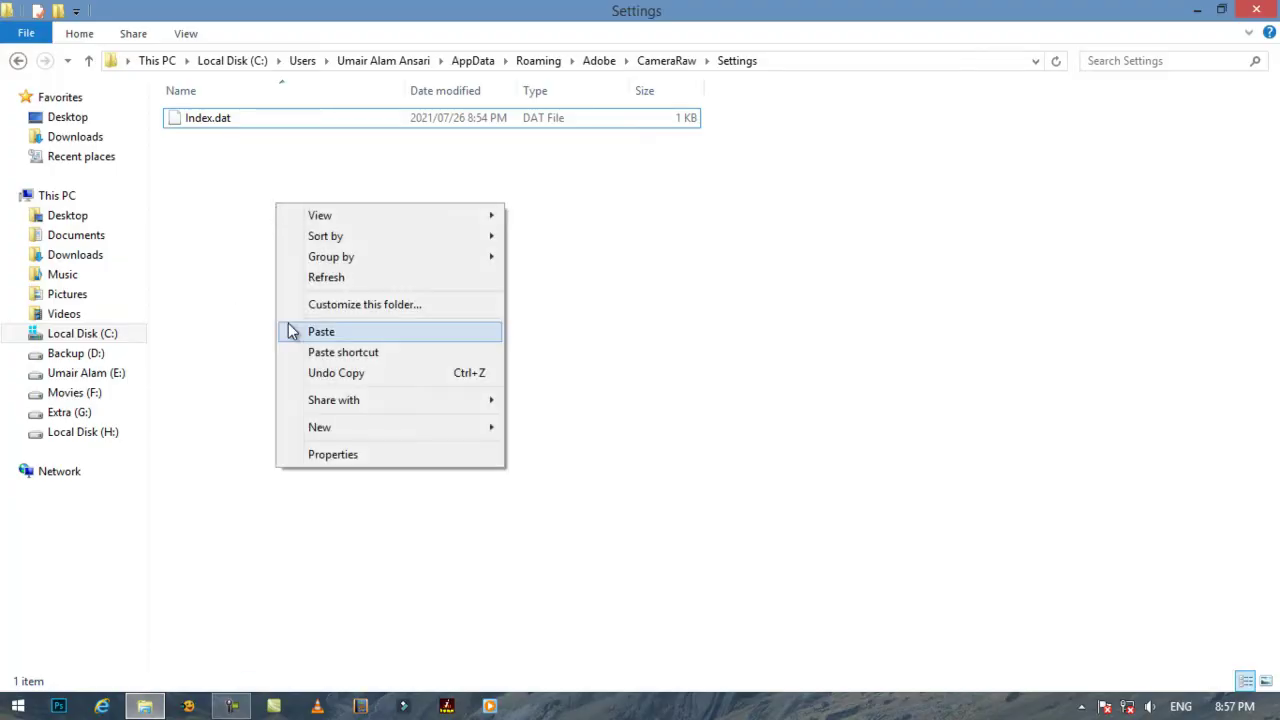
left_click(295, 333)
left_click(295, 343)
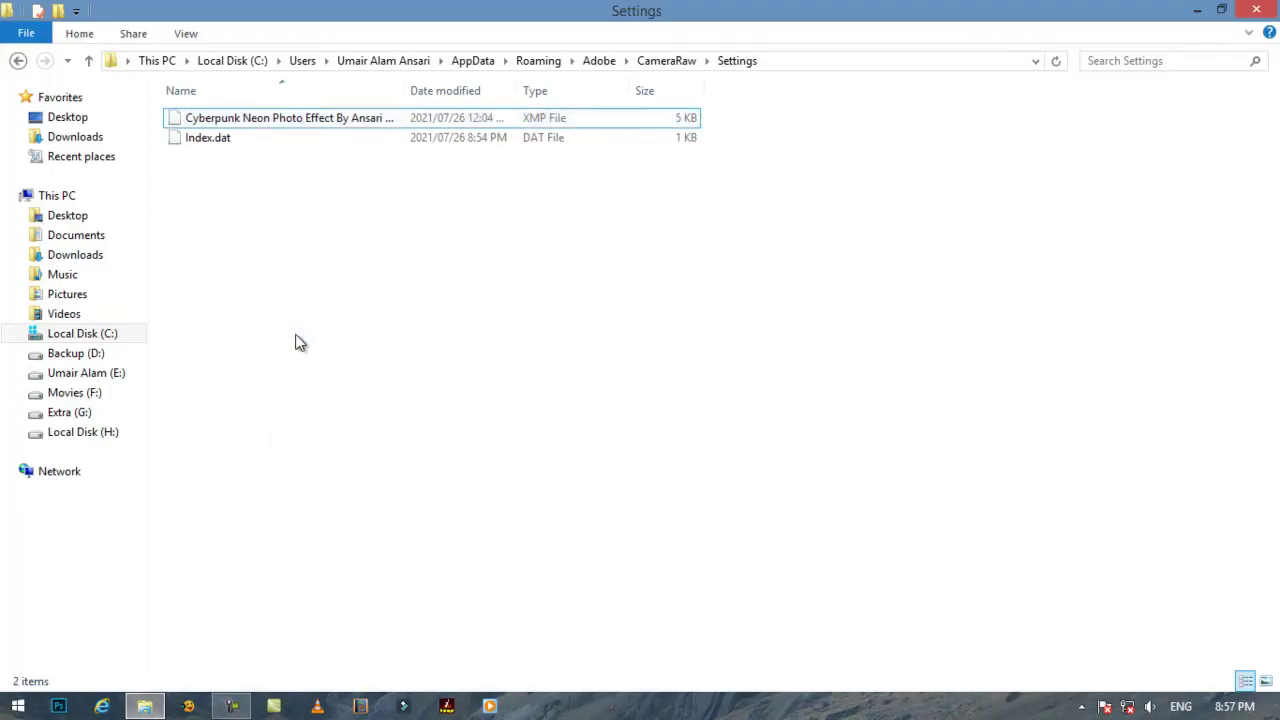
left_click(1256, 9)
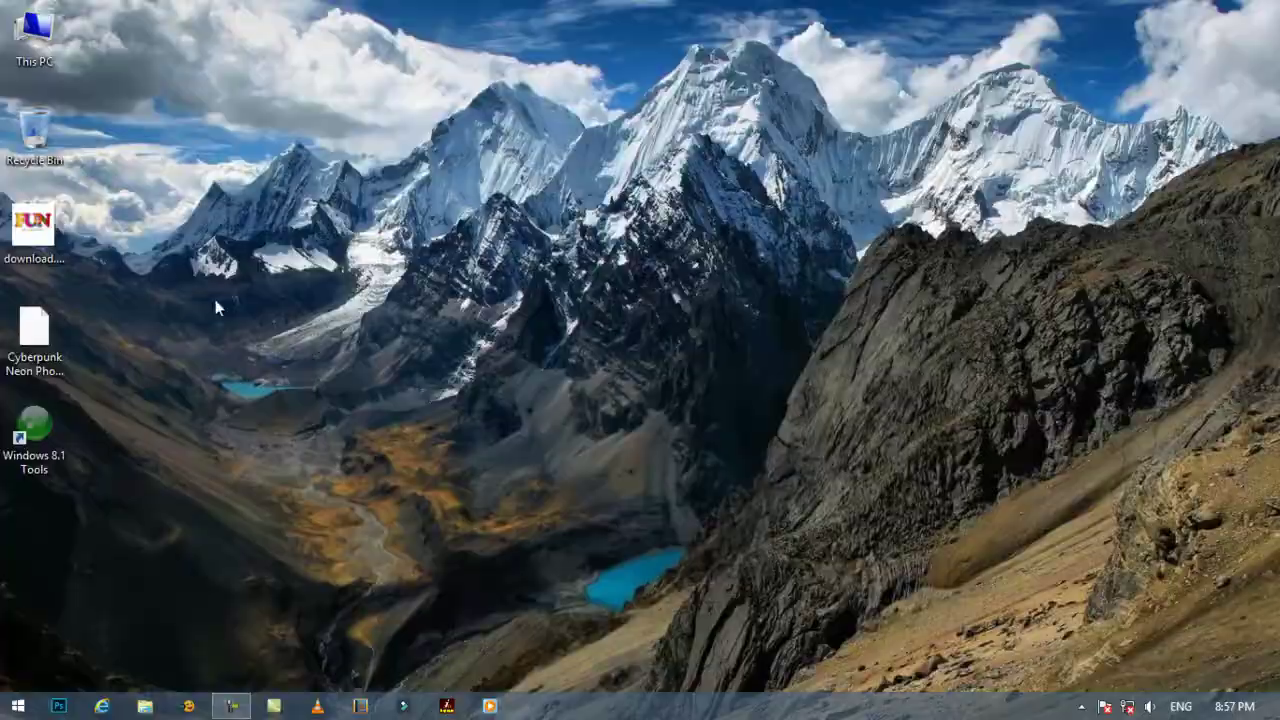
Switch to Photoshop and open pexels-alan-w-5845255.jpg from the camera raw folder.
left_click(58, 706)
left_click(55, 18)
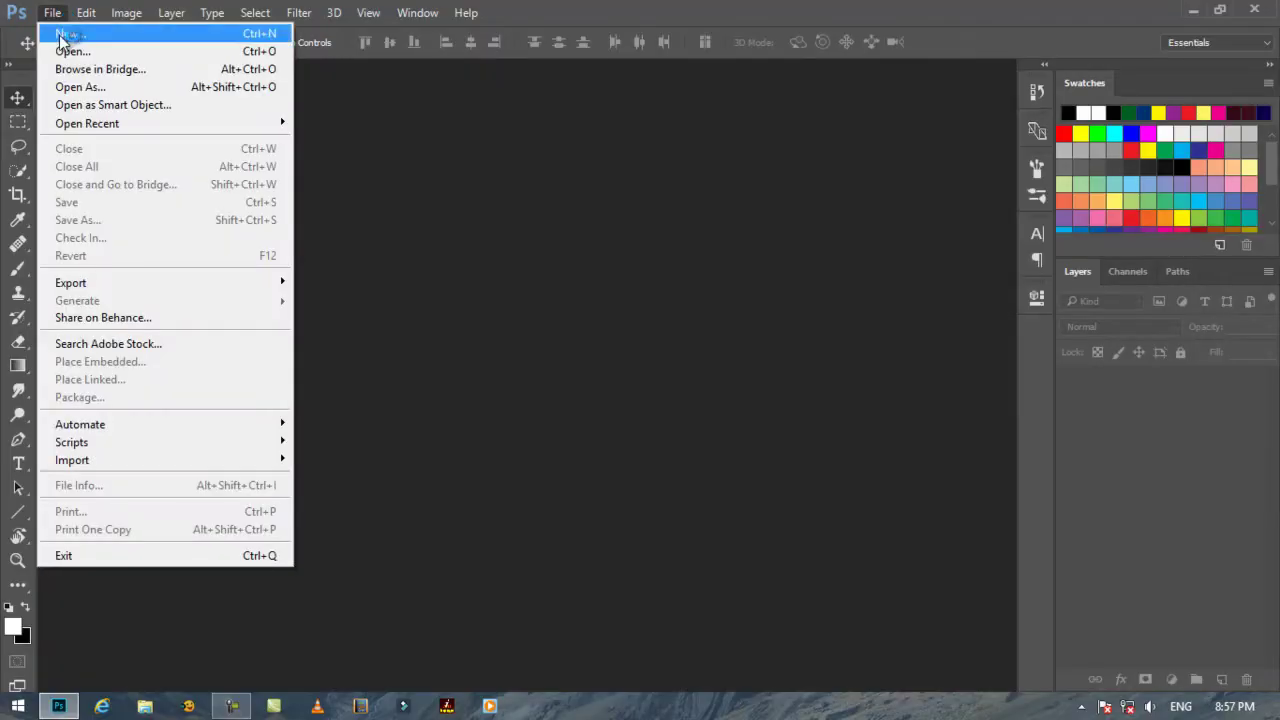
left_click(63, 52)
left_click(218, 150)
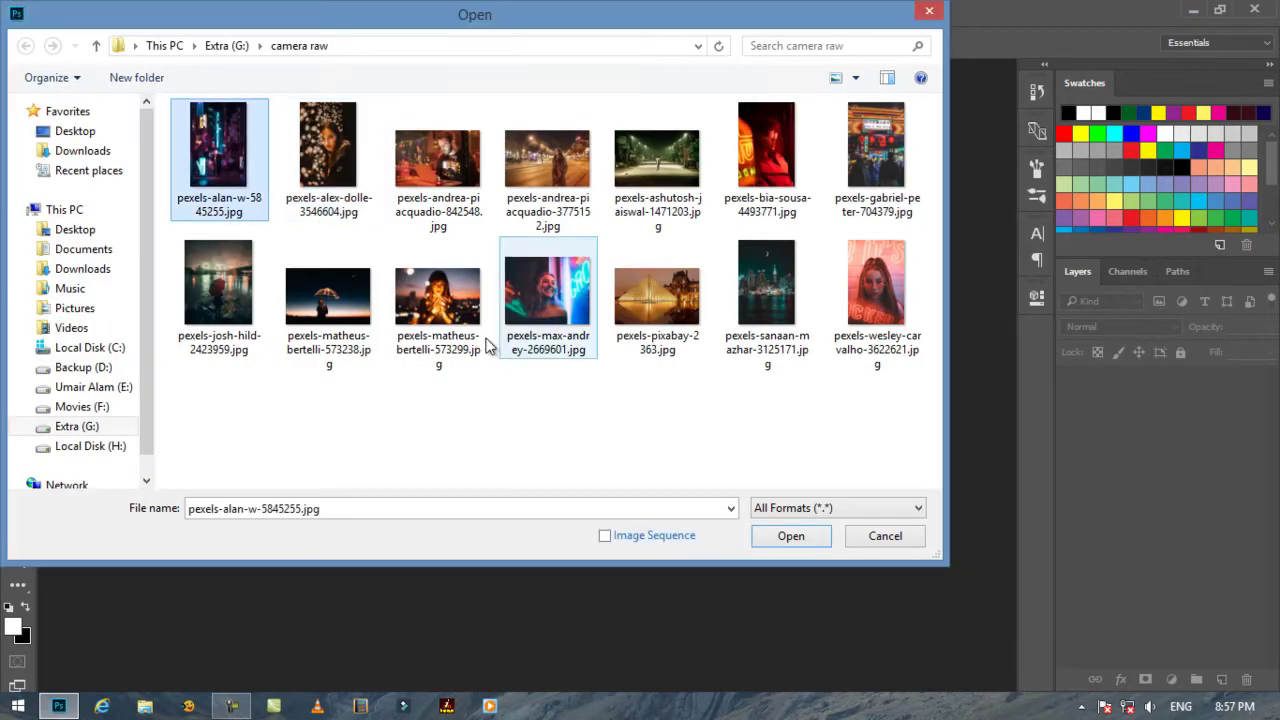
left_click(790, 536)
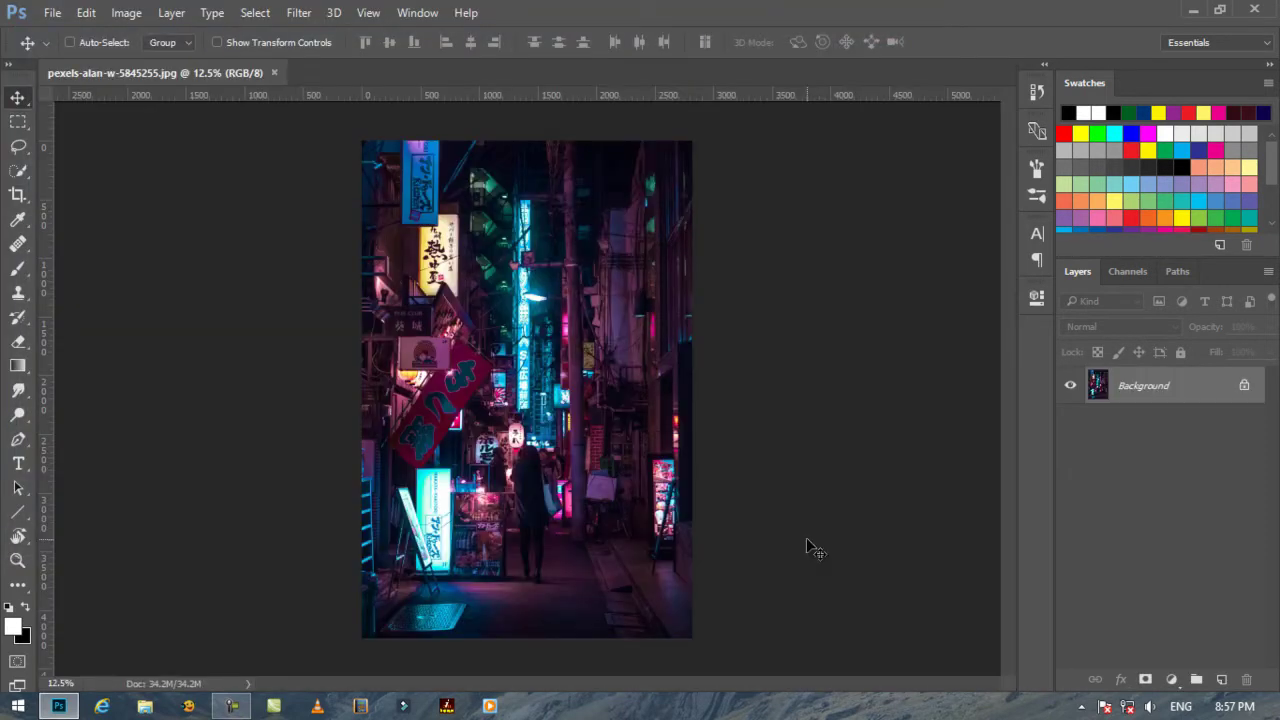
Apply the installed Cyberpunk Neon Photo Effect preset to the alley photo from the Presets list of the Camera Raw Filter.
left_click(305, 14)
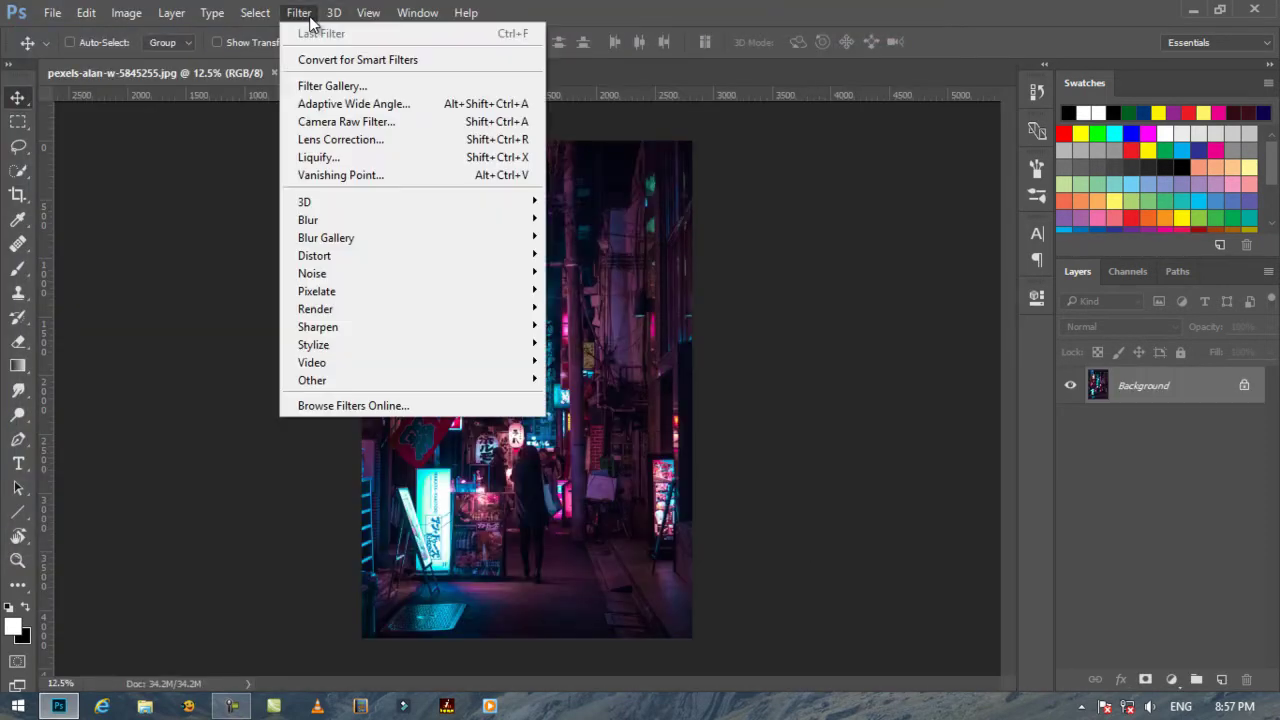
left_click(322, 122)
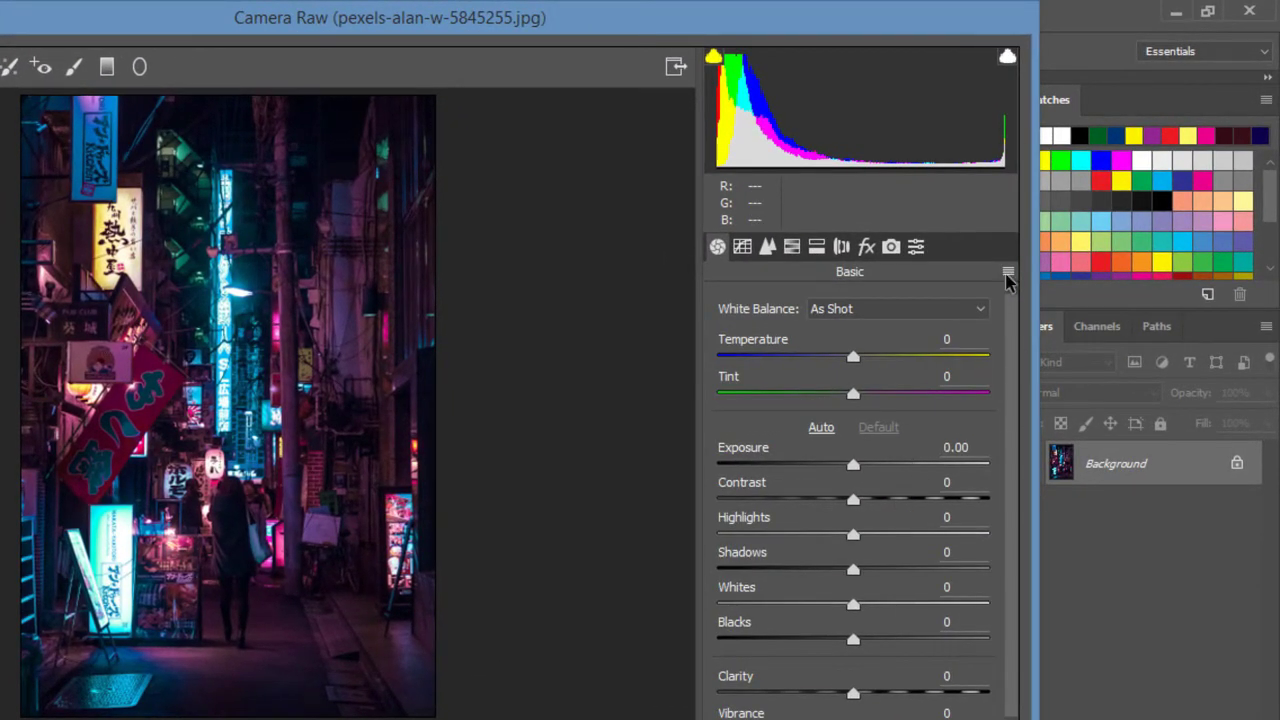
left_click(1007, 274)
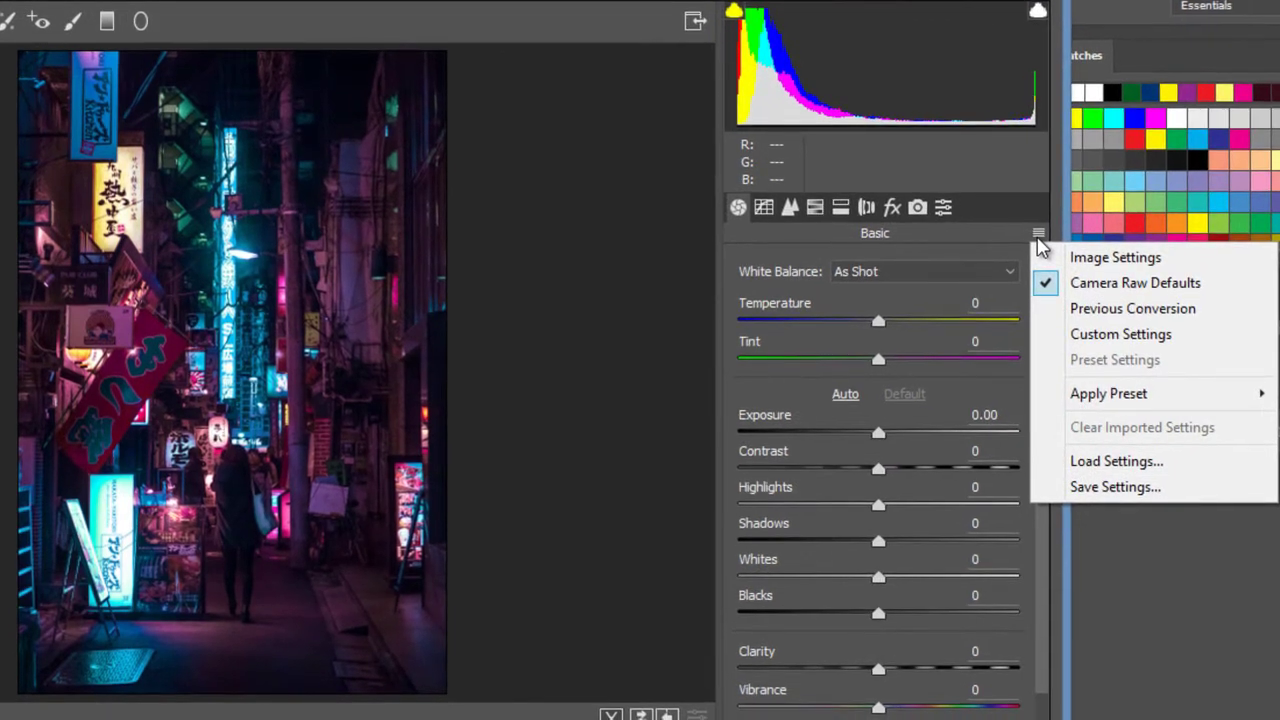
mouse_move(1108, 400)
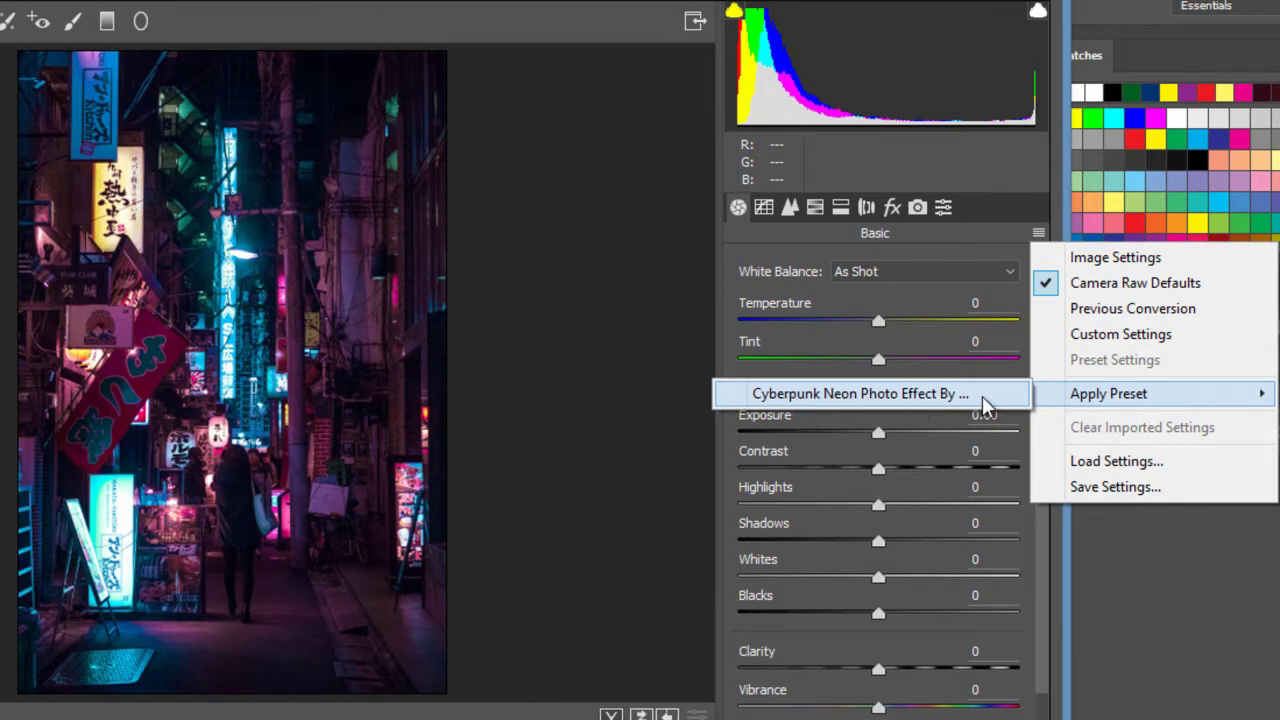
left_click(1037, 206)
left_click(943, 208)
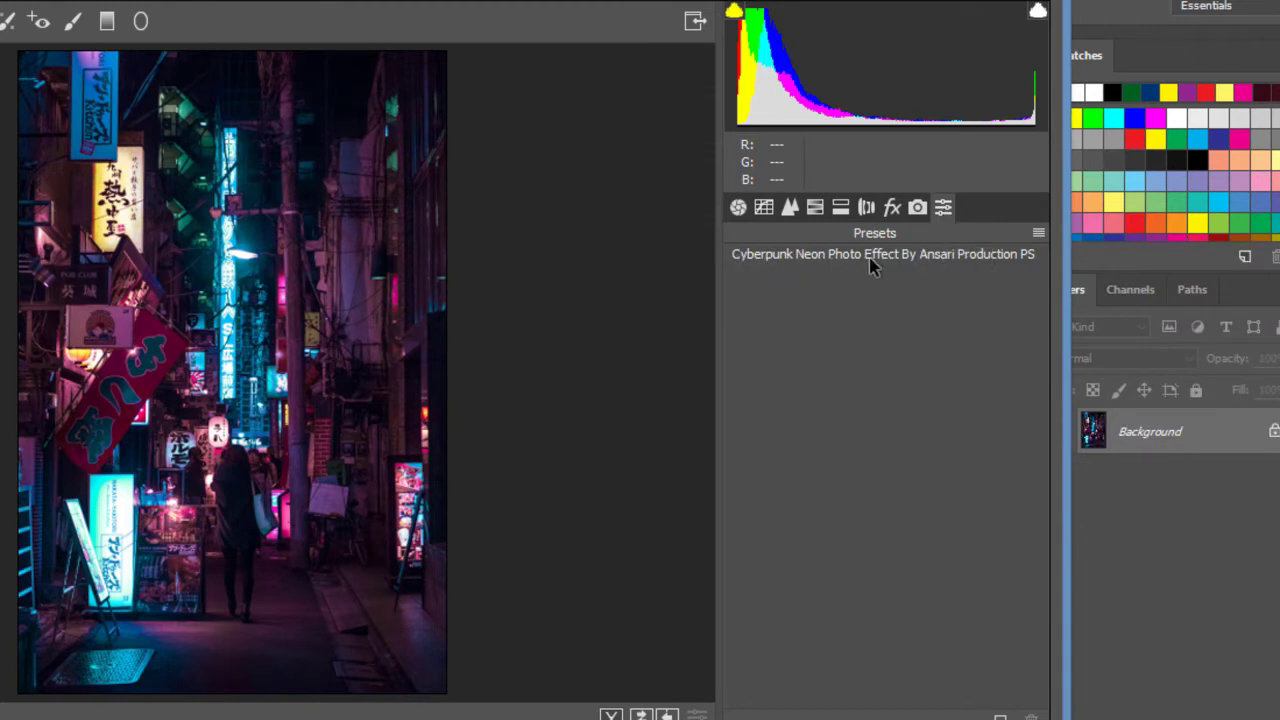
left_click(955, 258)
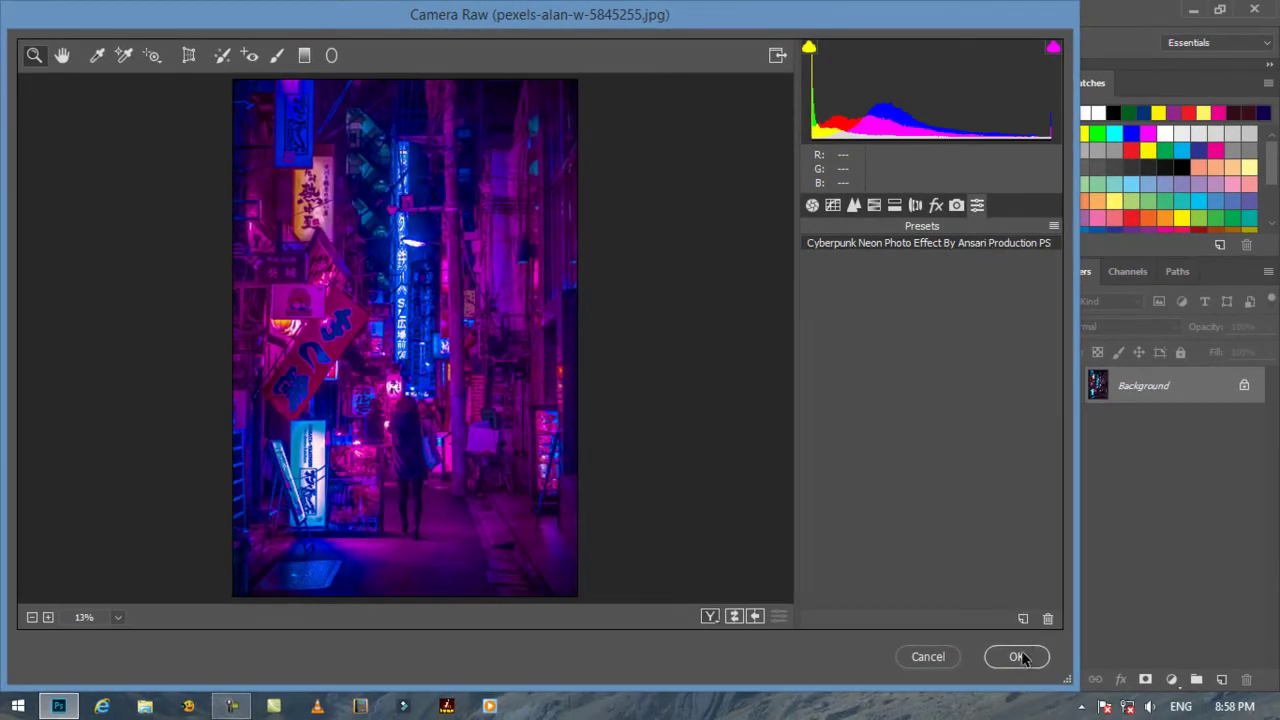
left_click(1017, 657)
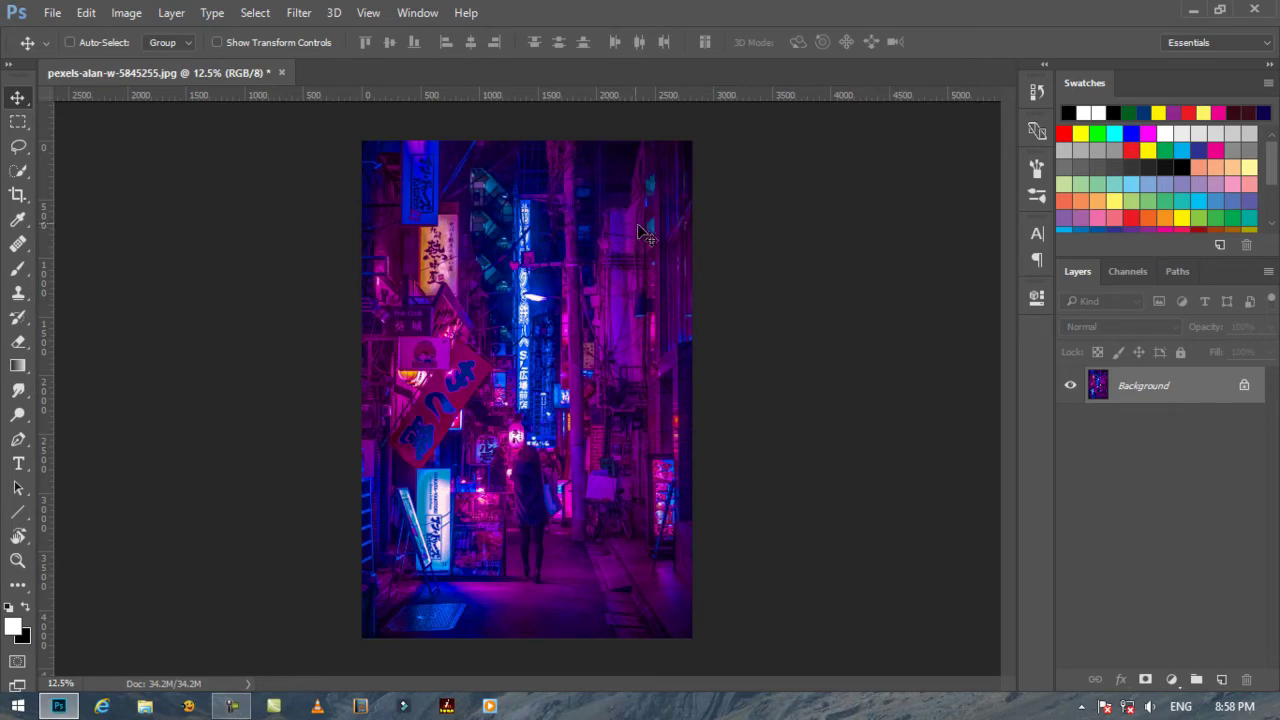
Open the photo pexels-pixabay-2363.jpg from the camera raw folder.
left_click(55, 14)
left_click(62, 46)
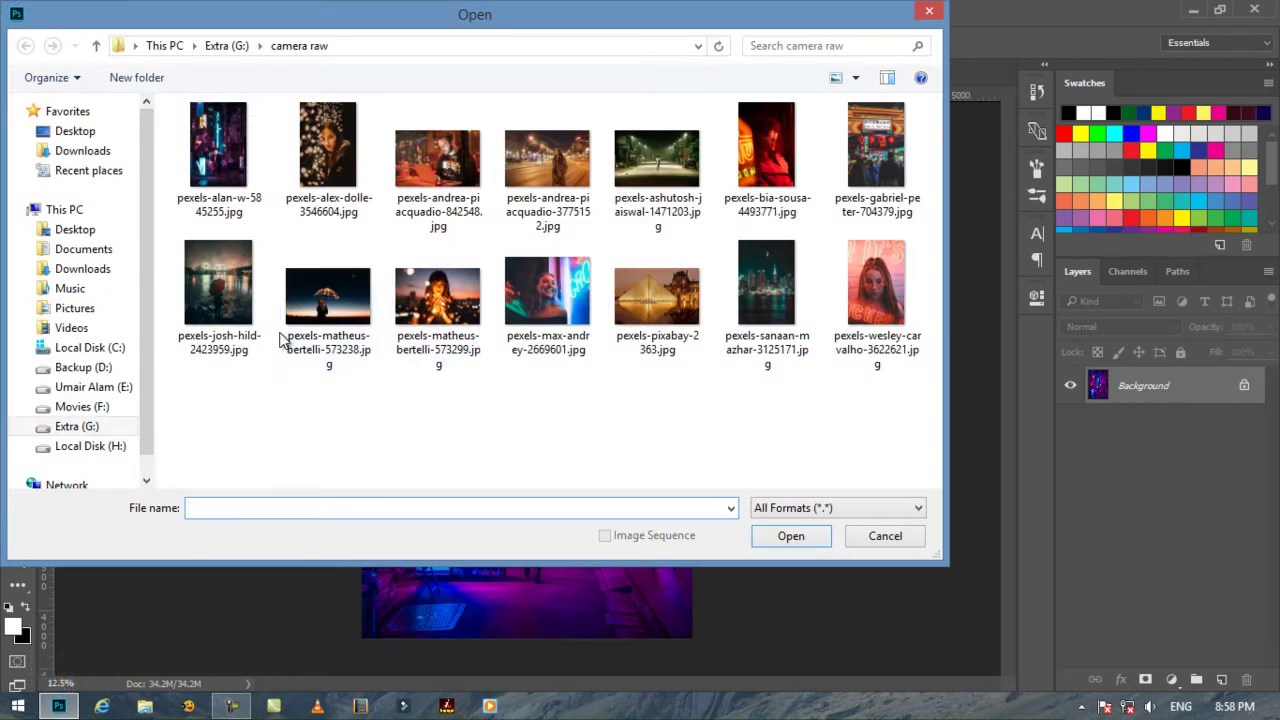
left_click(225, 315)
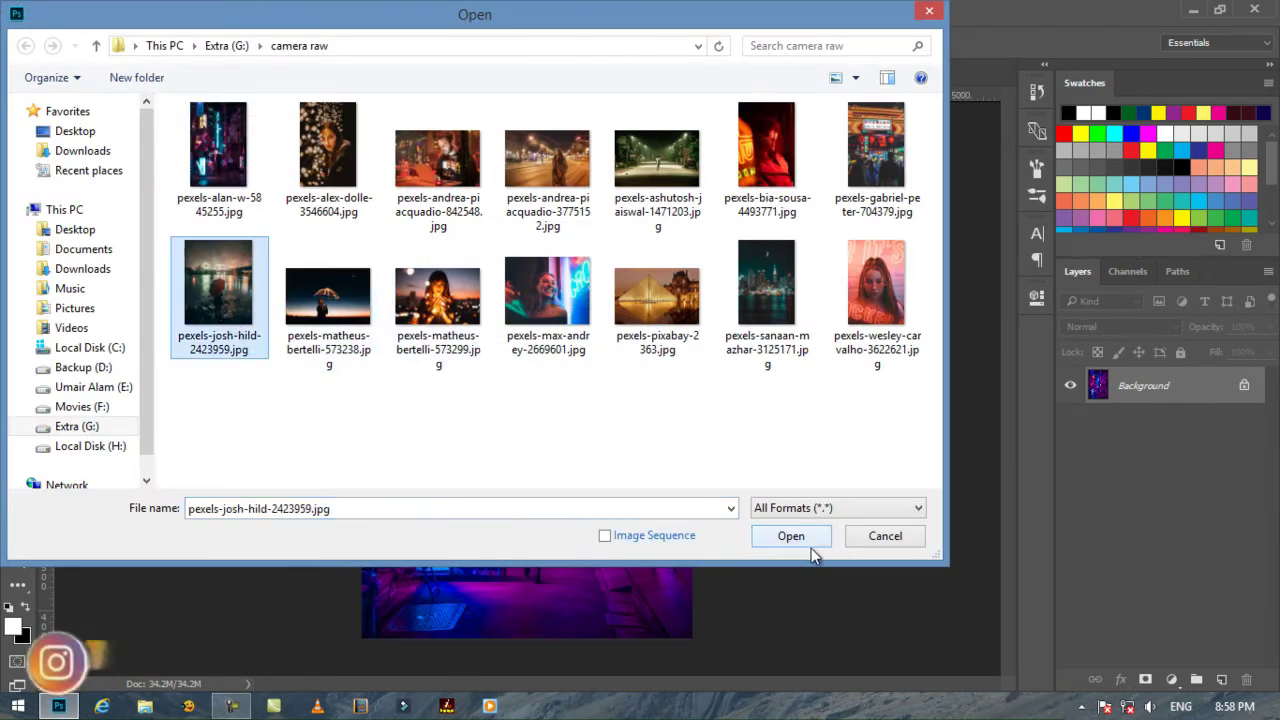
left_click(657, 295)
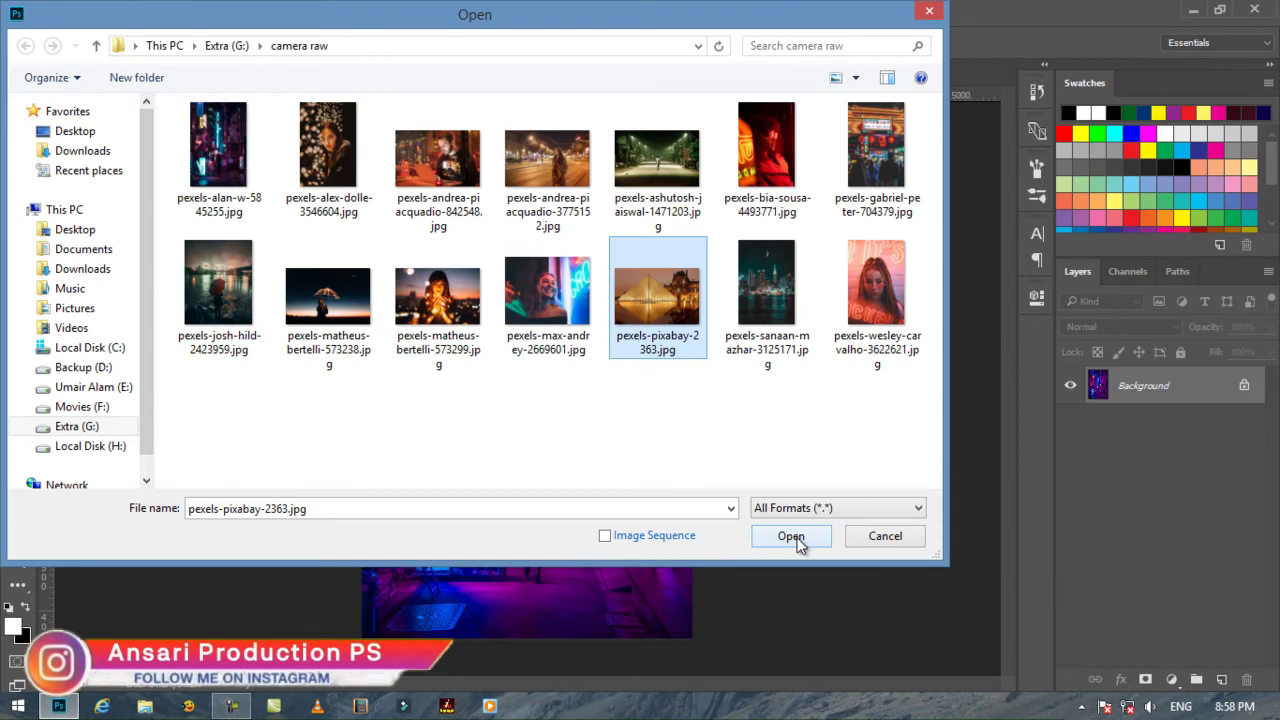
left_click(790, 537)
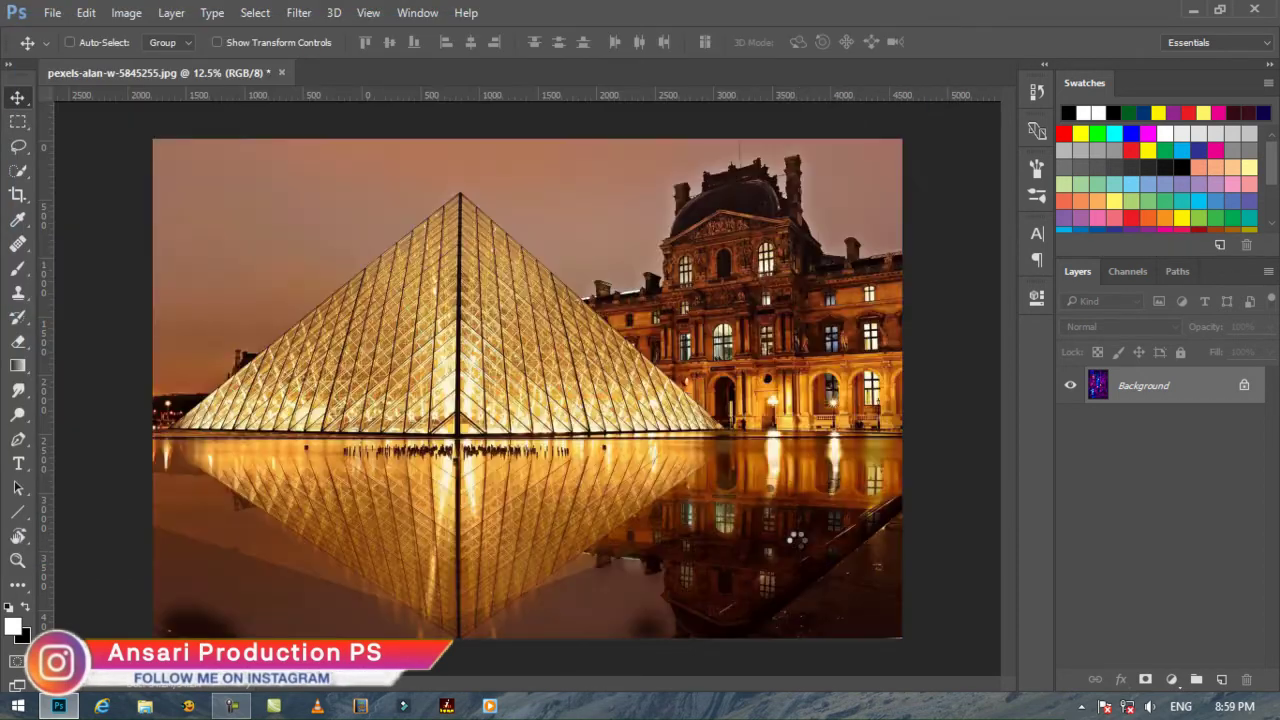
Apply the Cyberpunk Neon Photo Effect preset to the pyramid photo with the Camera Raw Filter's Apply Preset option.
left_click(299, 13)
left_click(305, 122)
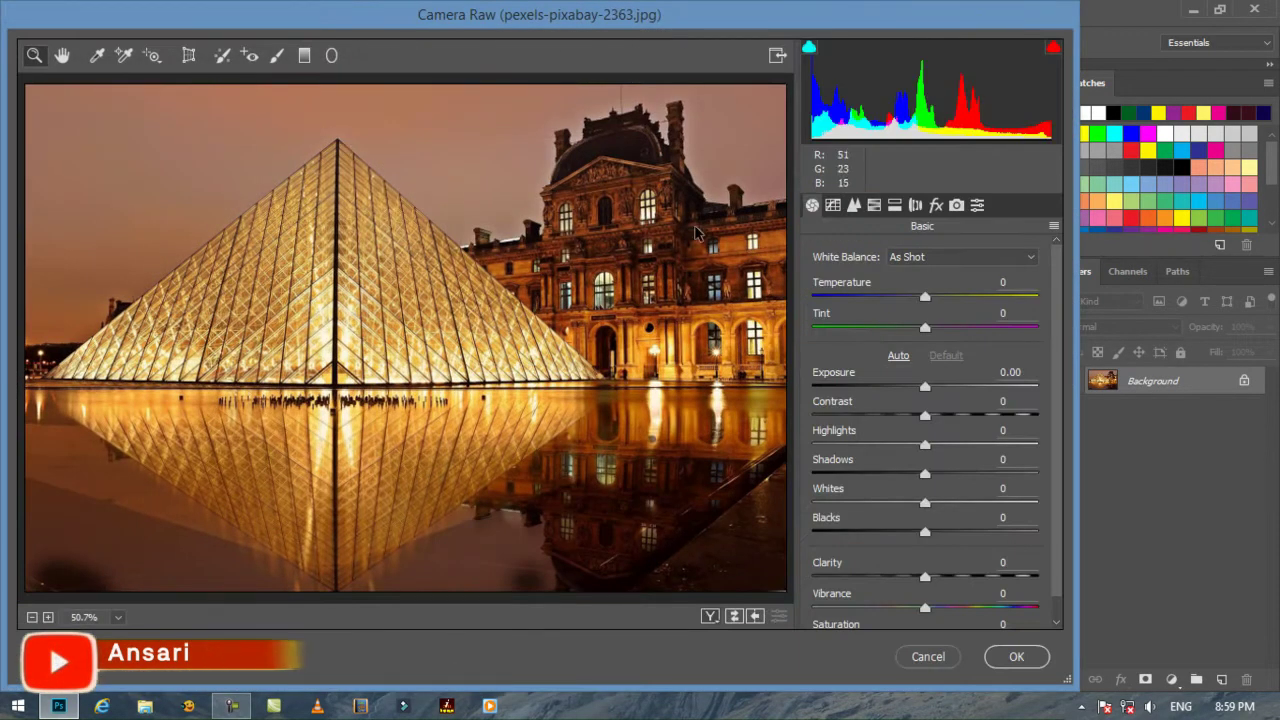
left_click(1054, 226)
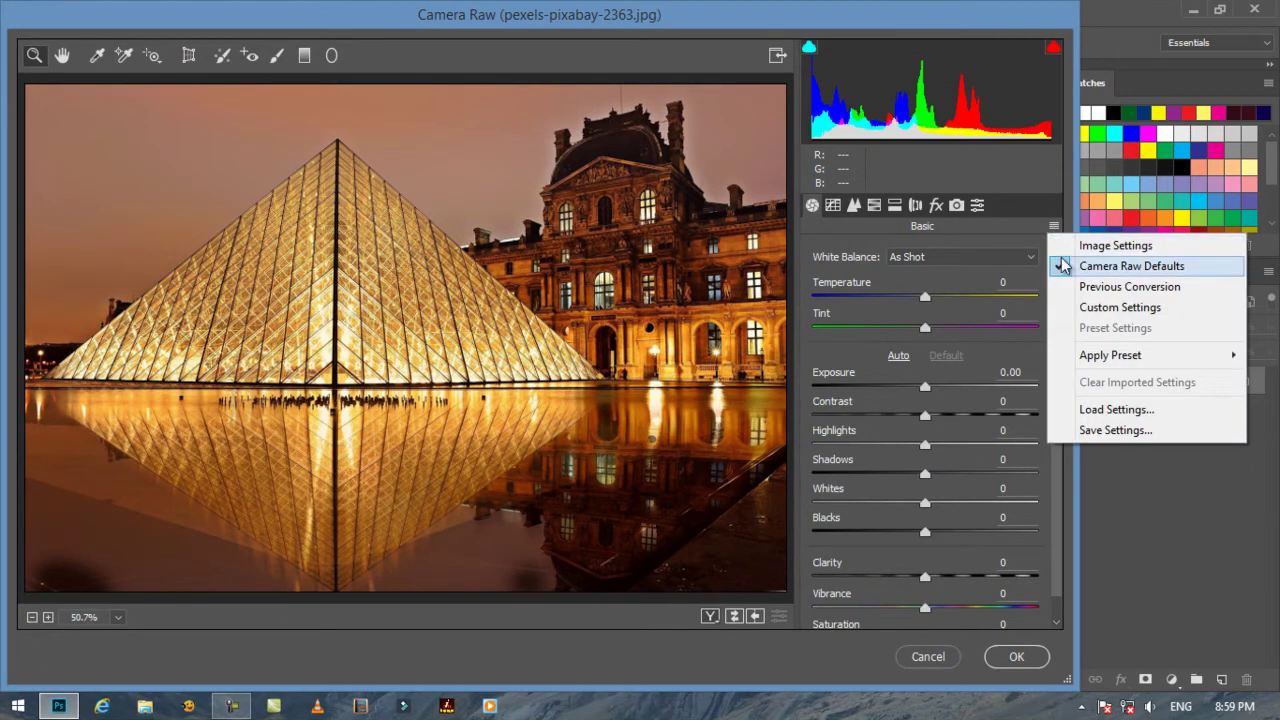
mouse_move(1095, 362)
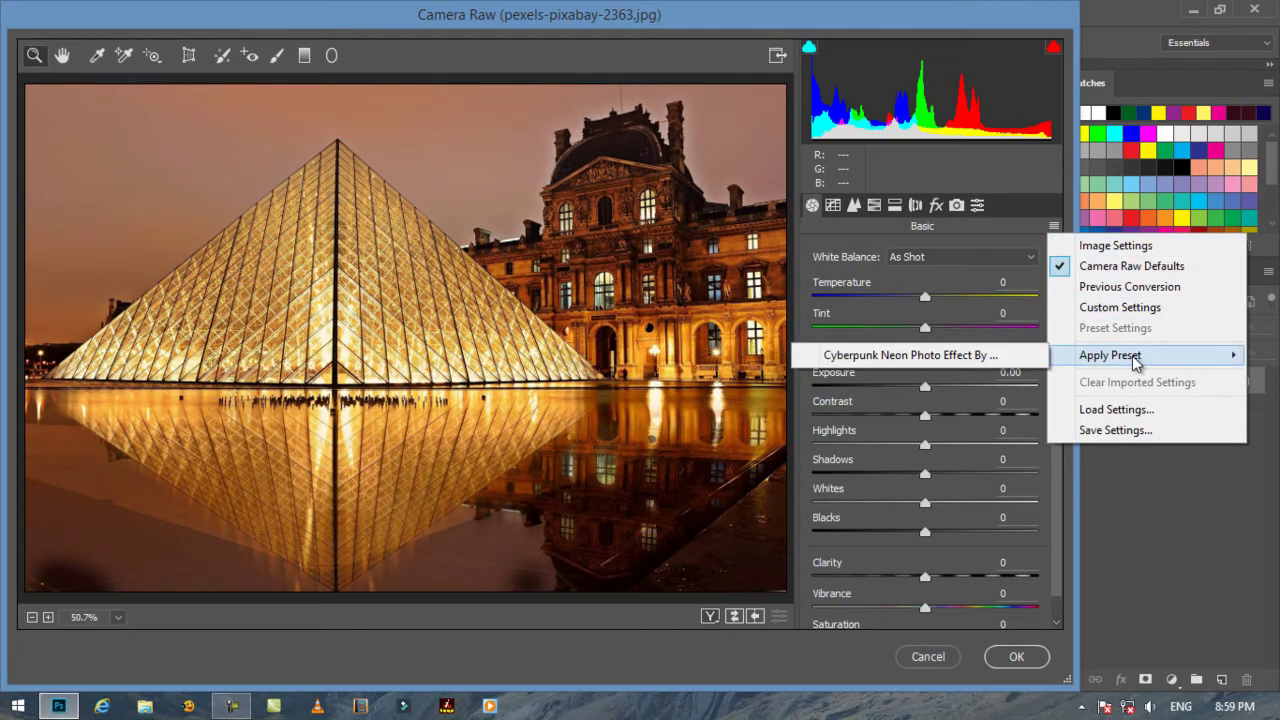
left_click(873, 356)
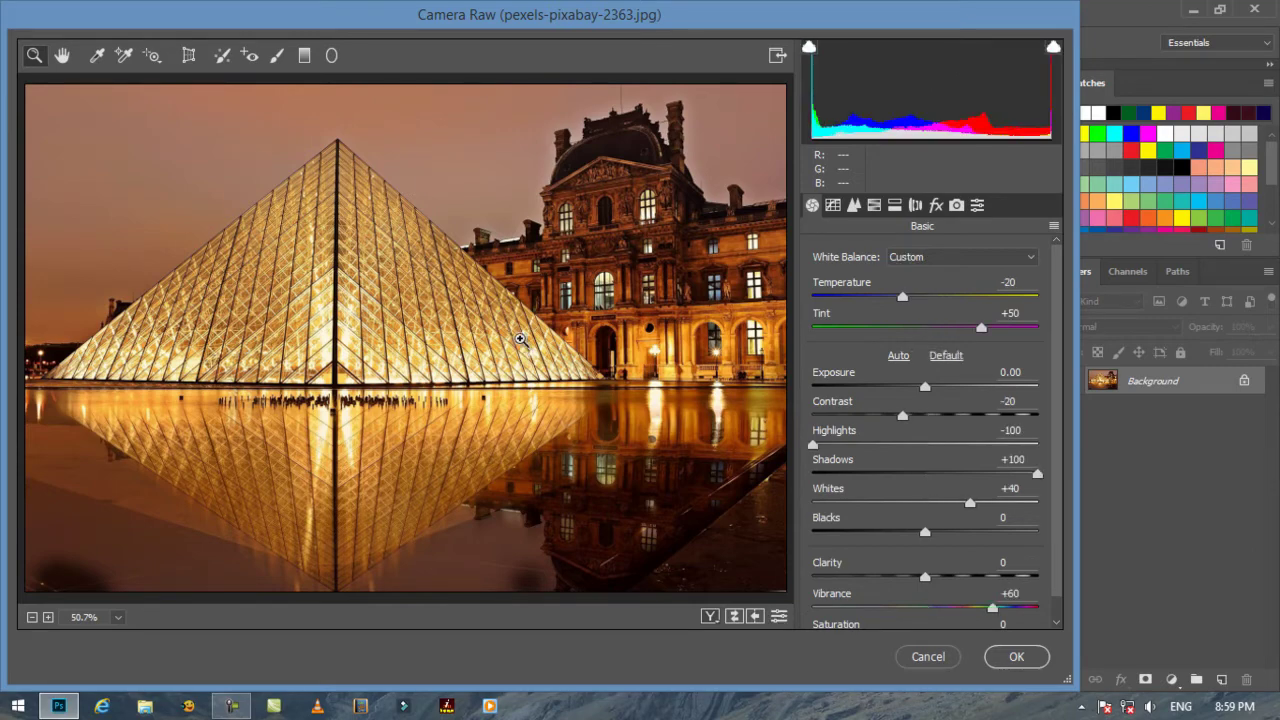
left_click(1010, 656)
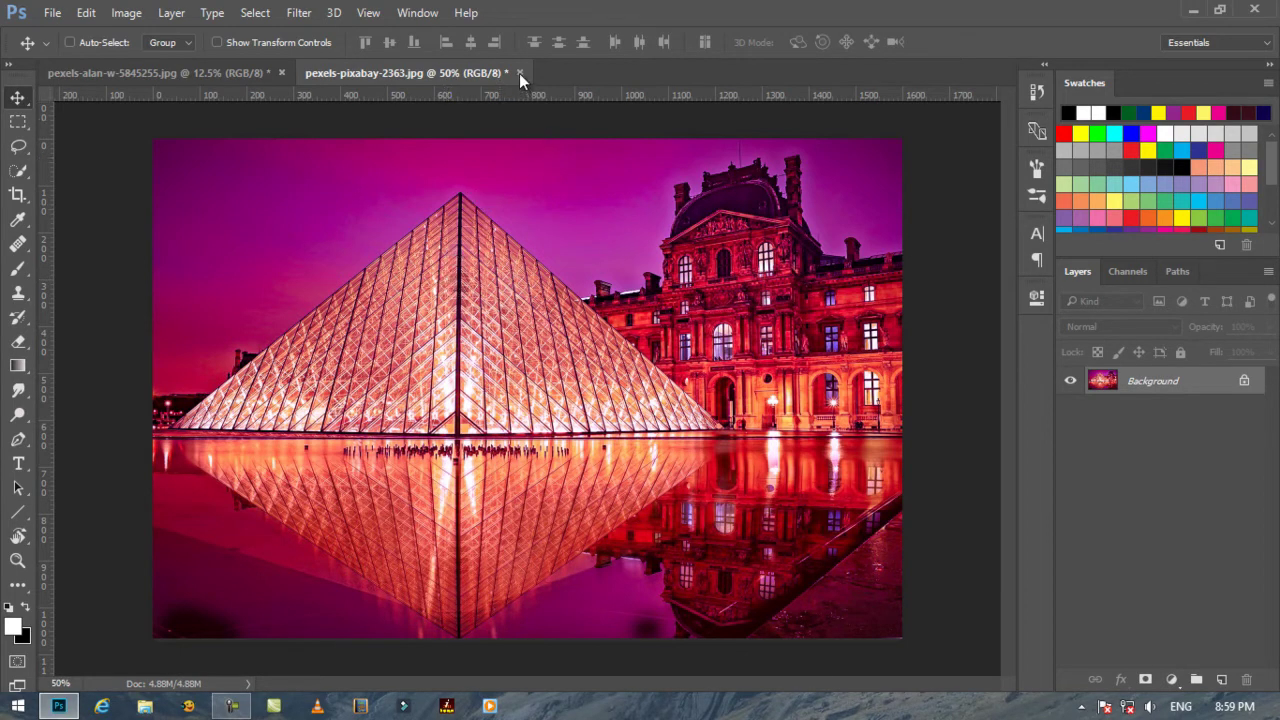
View the alley photo and the pyramid photo in turn, and close pexels-pixabay-2363.jpg without saving.
left_click(194, 73)
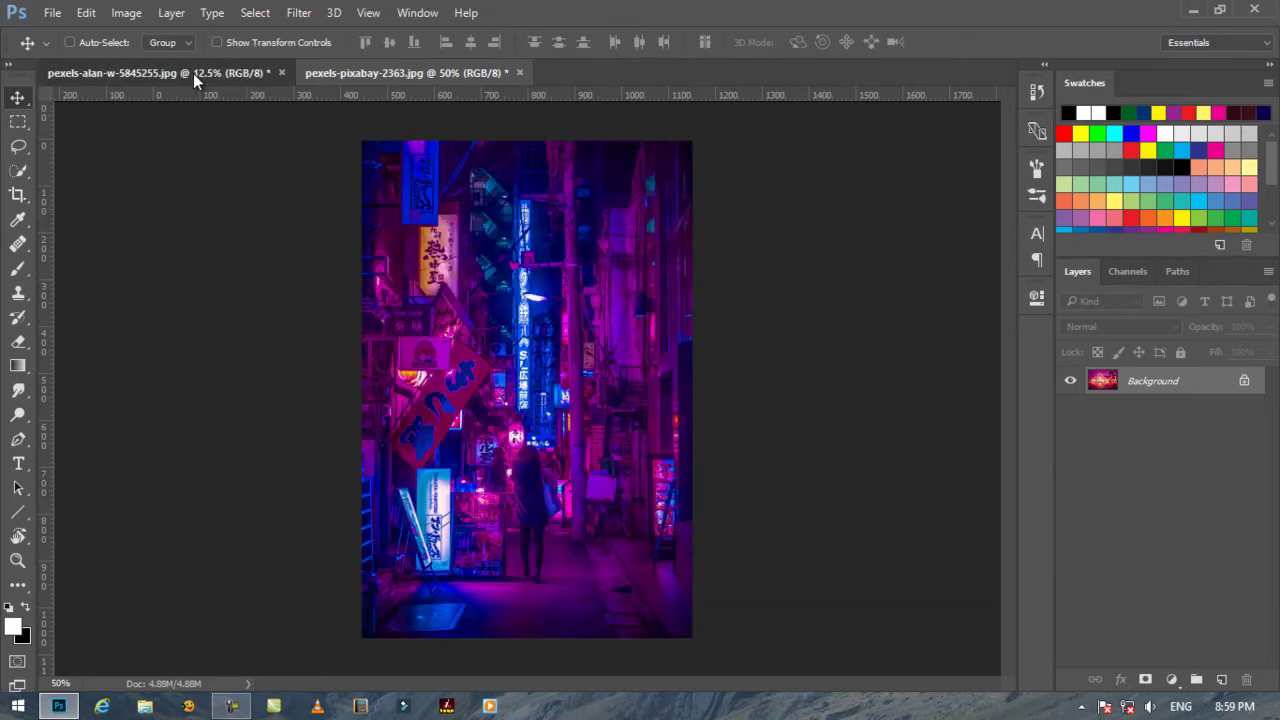
left_click(361, 76)
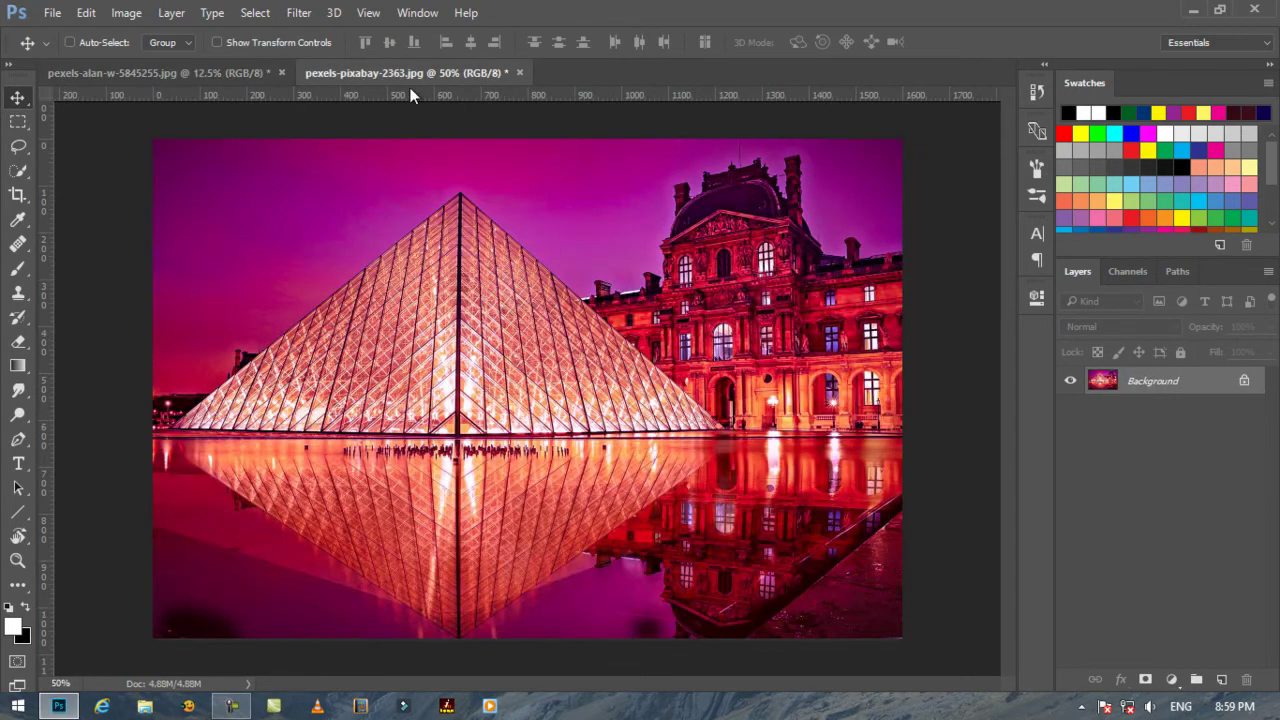
left_click(518, 73)
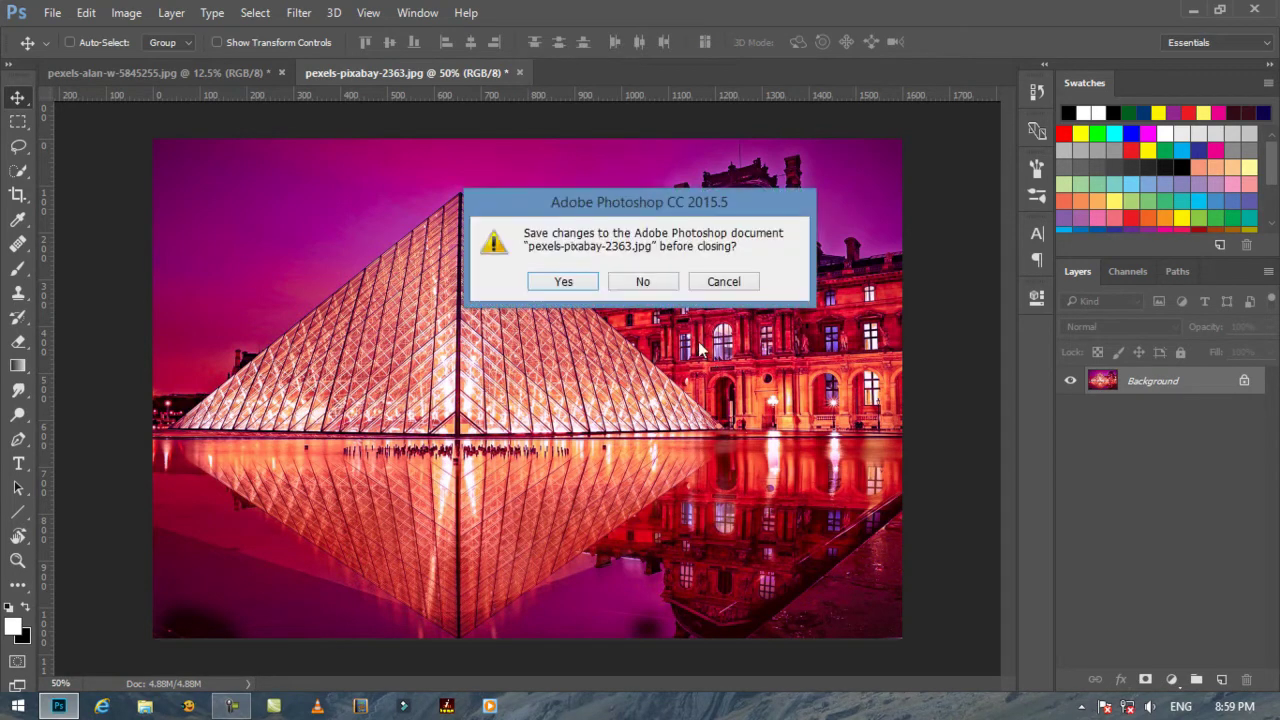
left_click(646, 283)
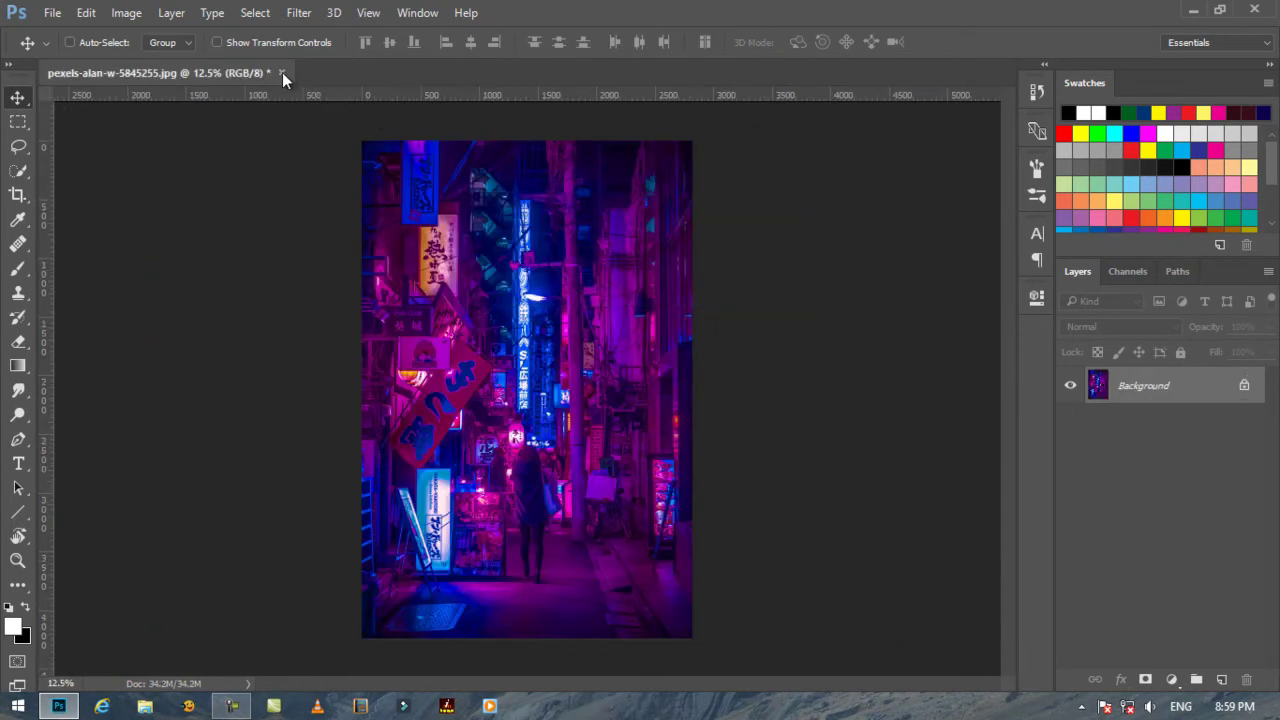
Close the alley photo without saving and open the man-with-laptop photo, file name ending in 842548.jpg, from the camera raw folder.
left_click(282, 72)
left_click(643, 283)
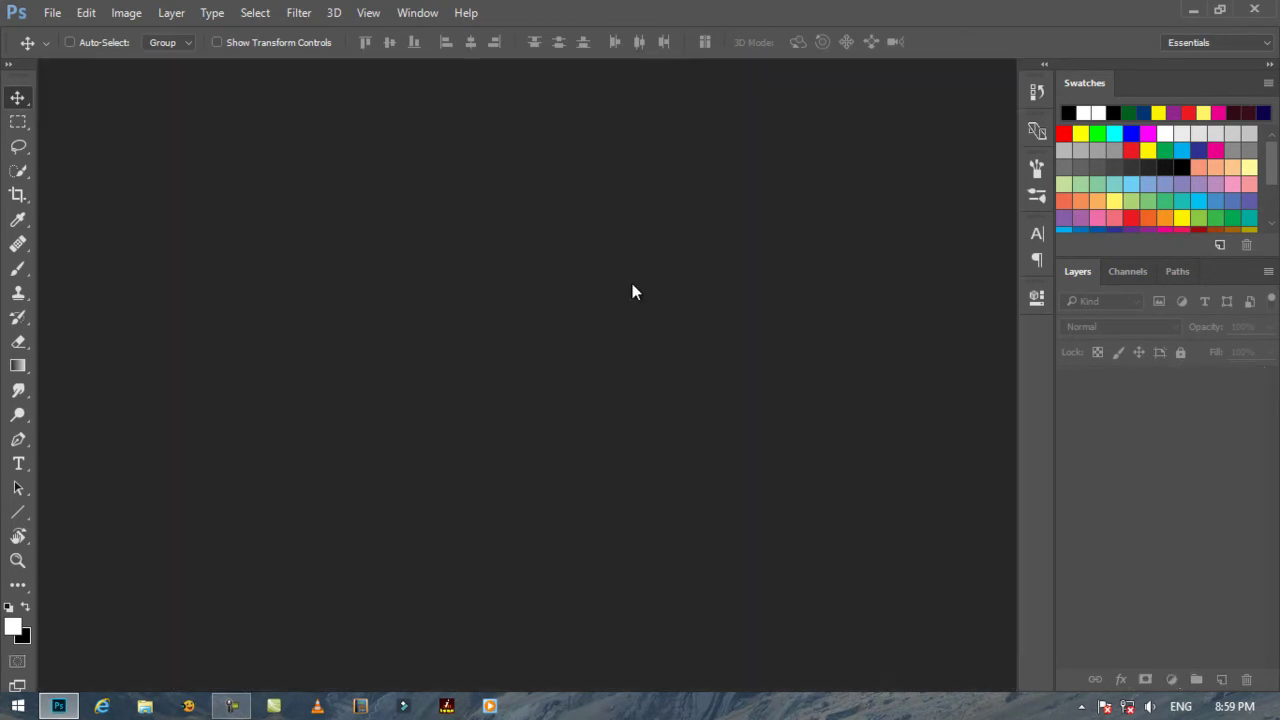
left_click(52, 12)
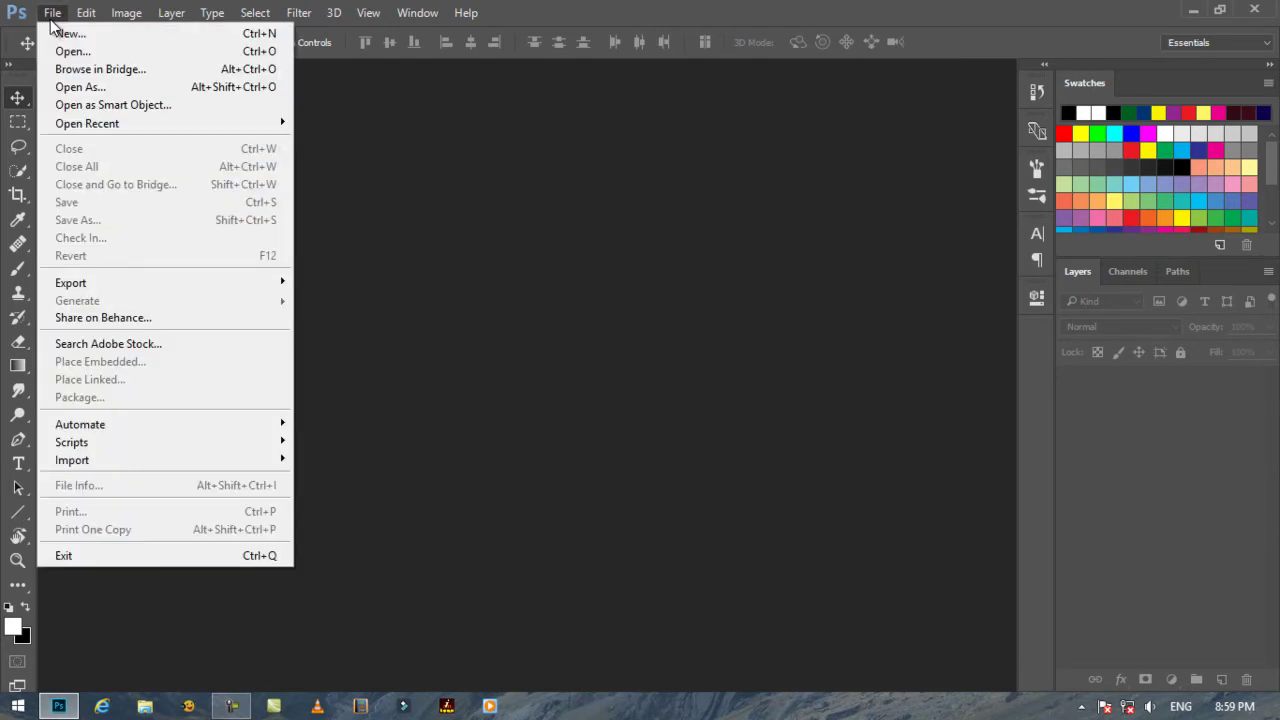
left_click(79, 52)
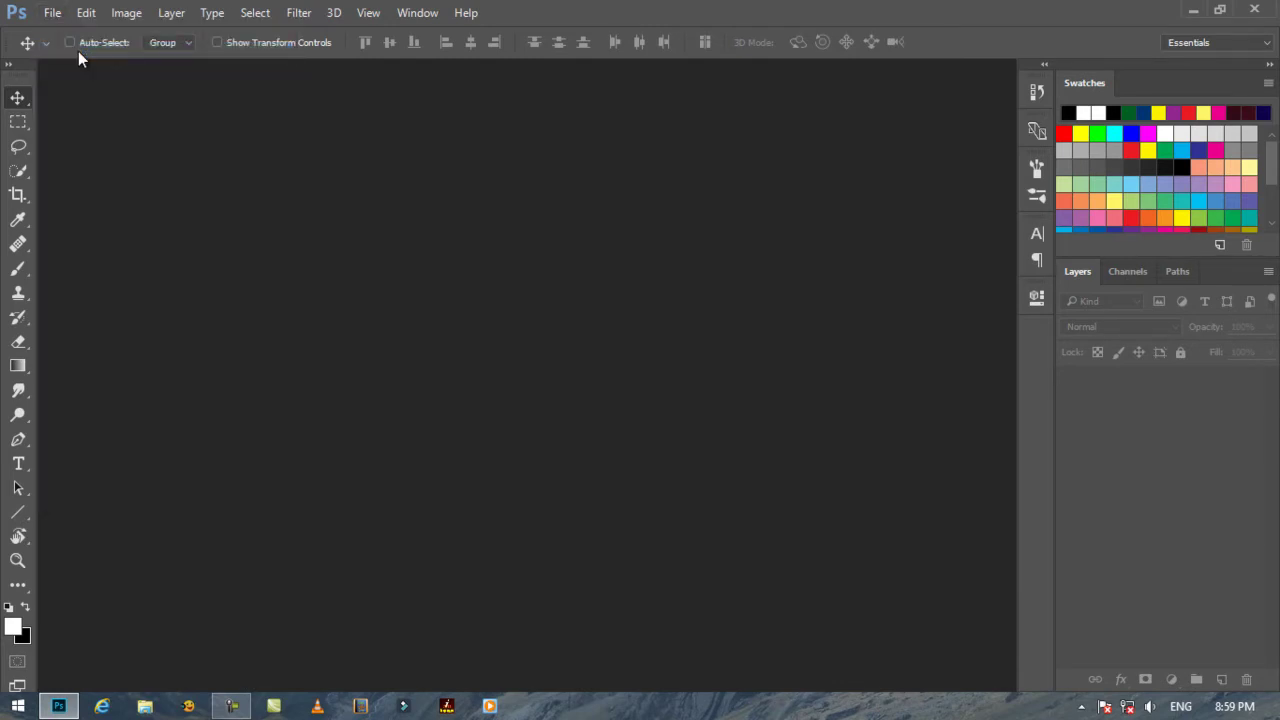
left_click(470, 147)
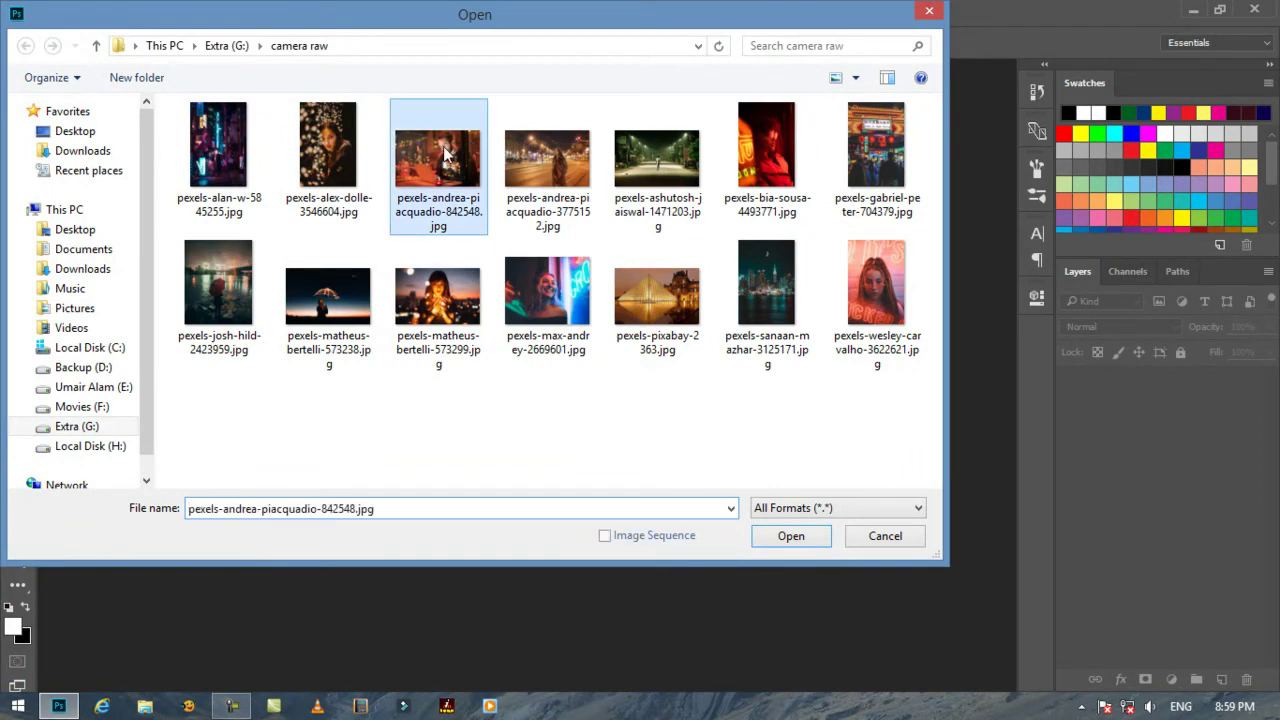
left_click(792, 533)
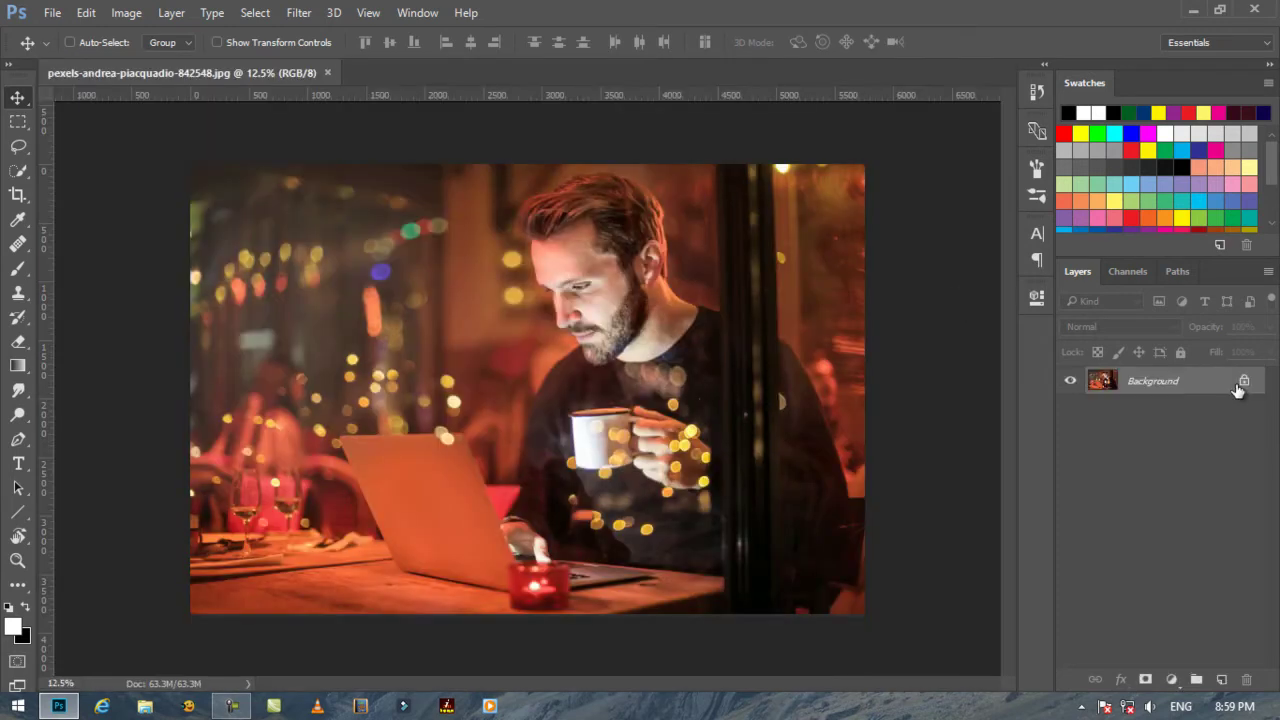
Convert the Background layer to a Smart Object and apply the Cyberpunk Neon Photo Effect preset to it with the Camera Raw Filter.
right_click(1239, 389)
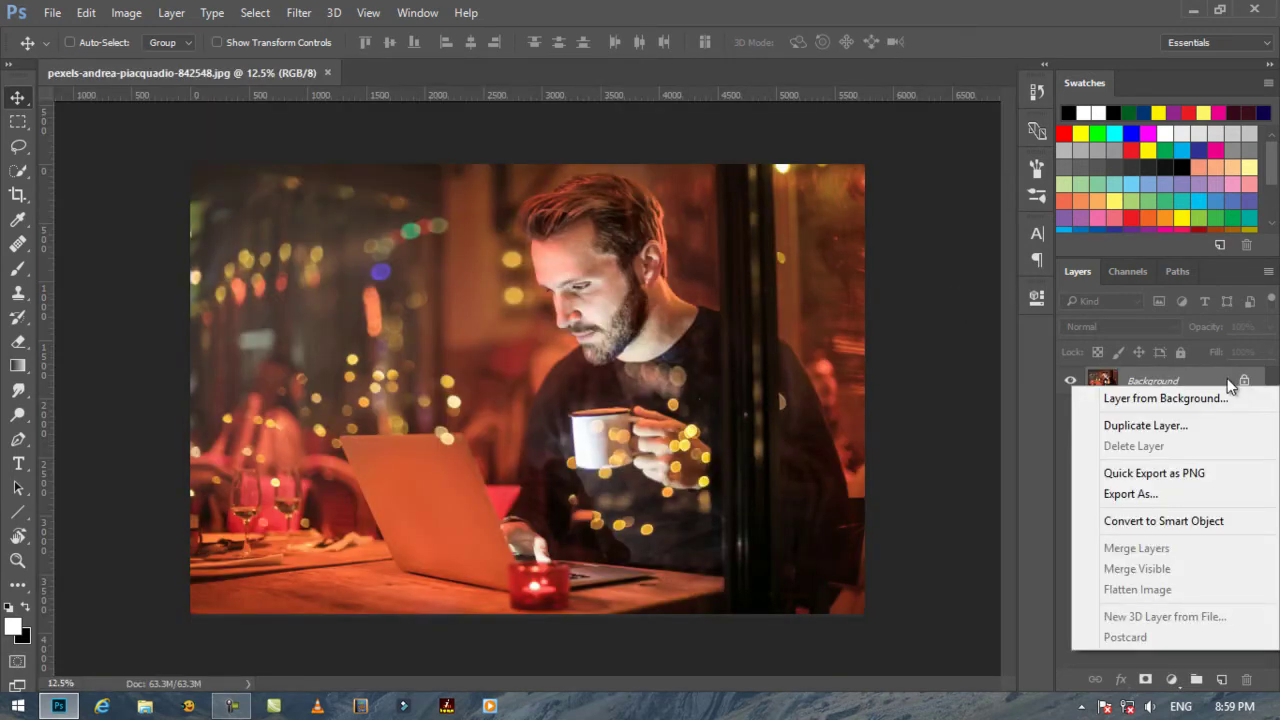
left_click(1138, 520)
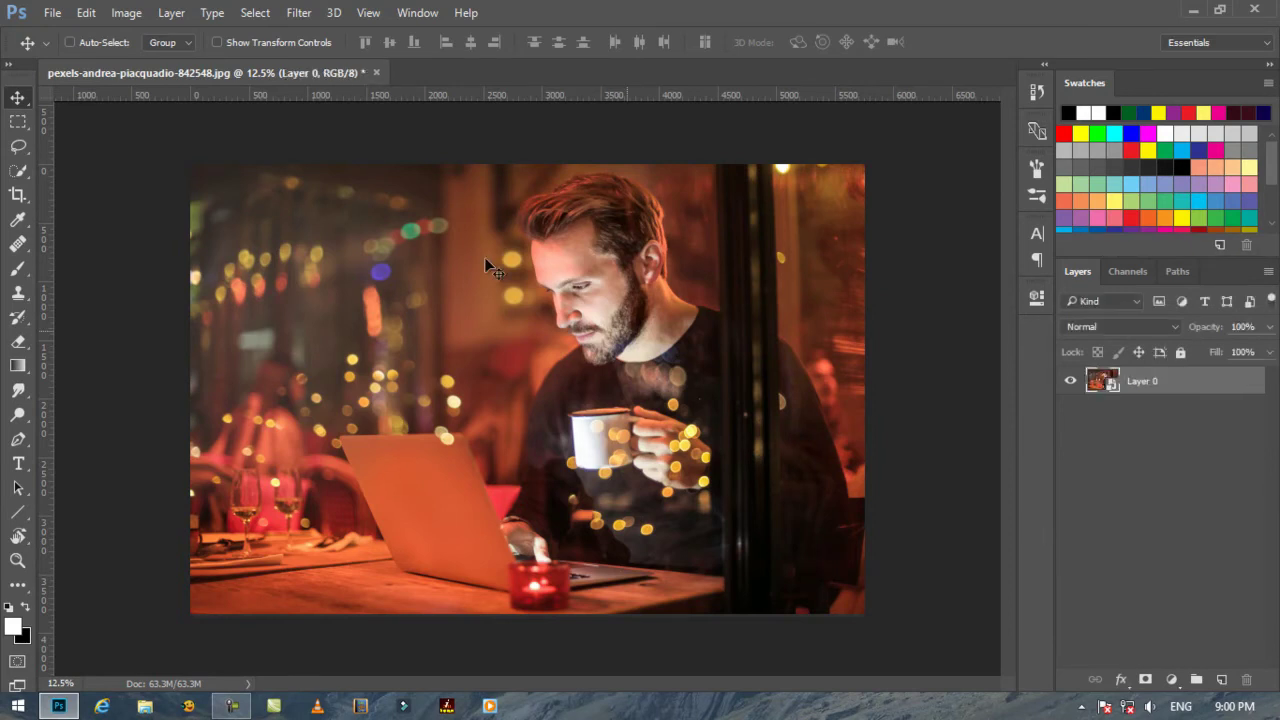
left_click(298, 12)
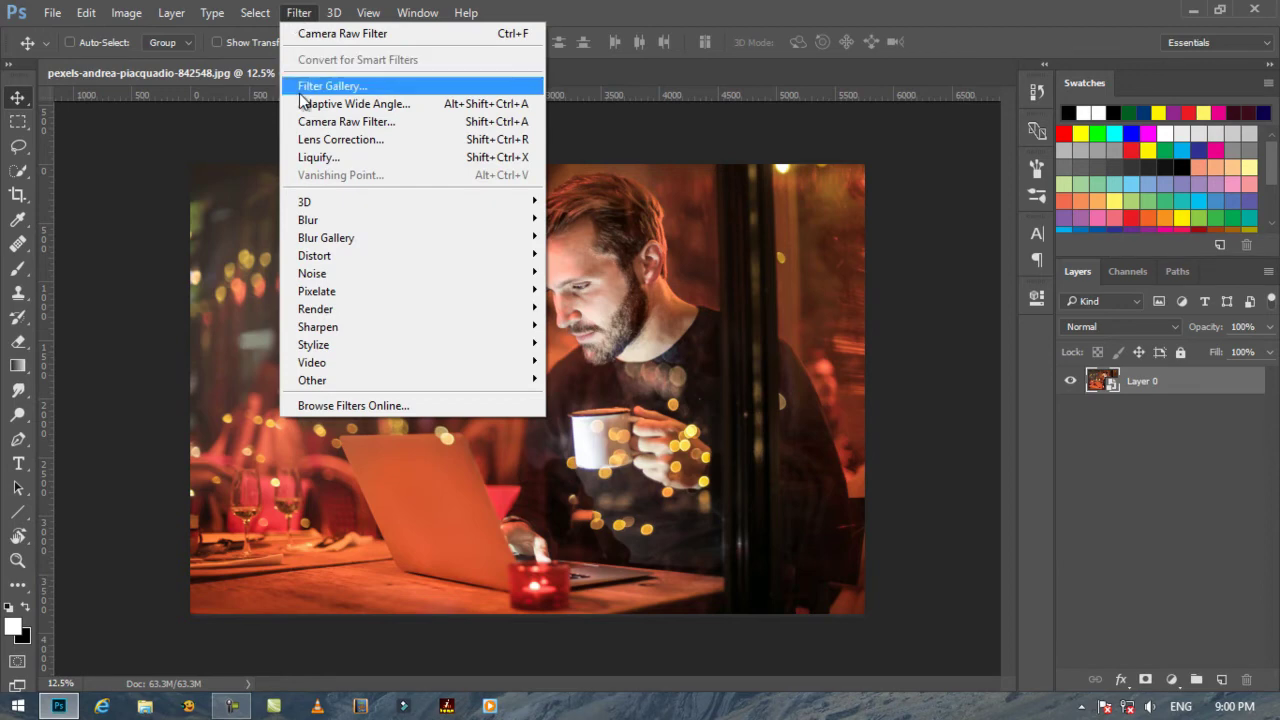
left_click(305, 122)
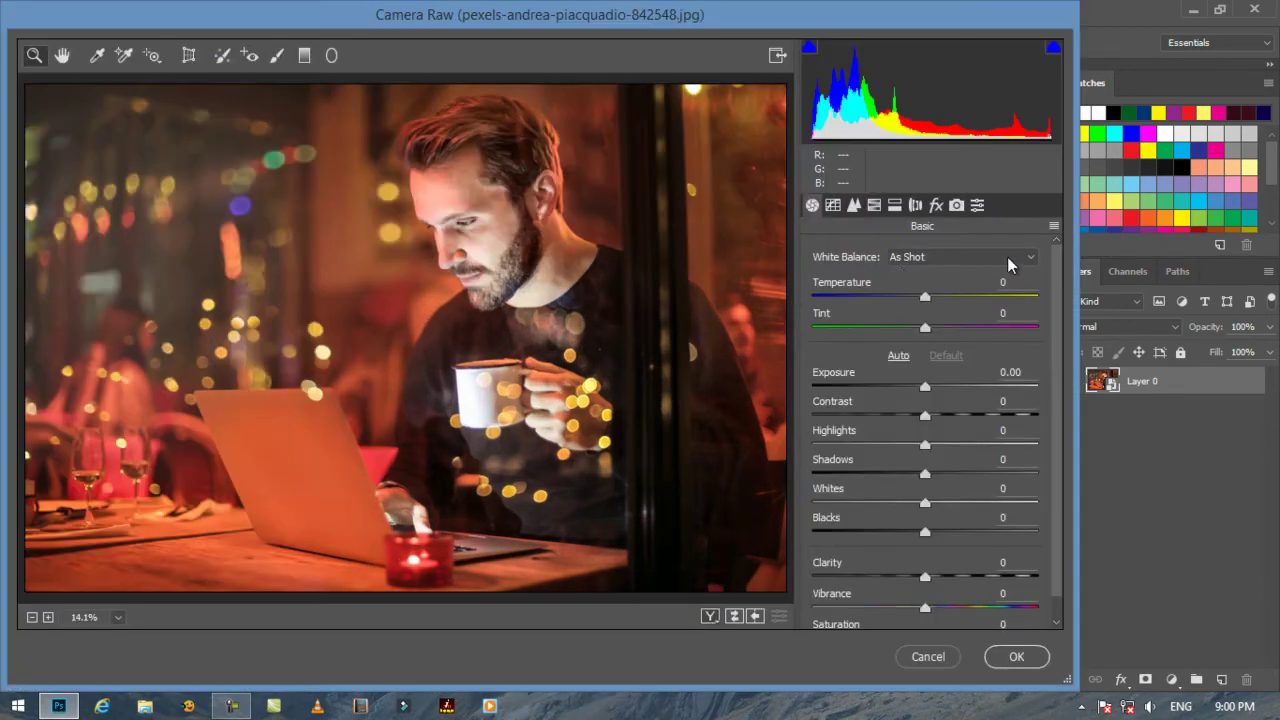
left_click(977, 205)
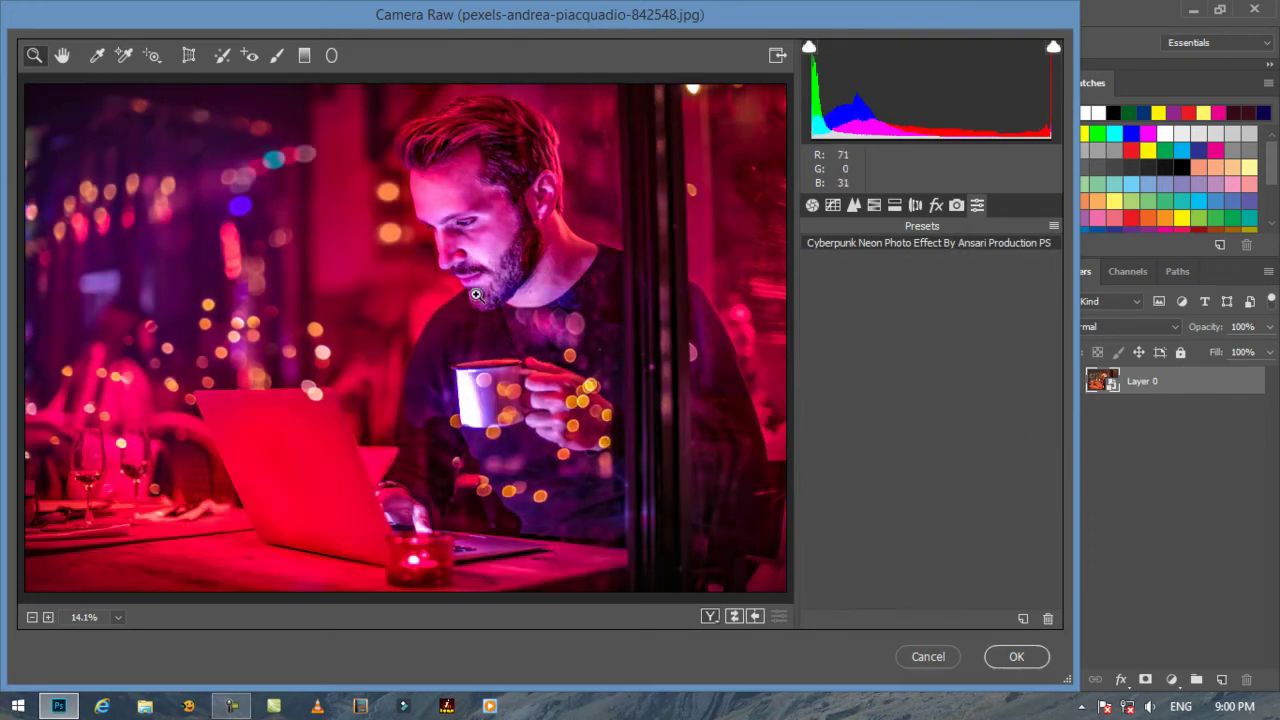
left_click(1016, 656)
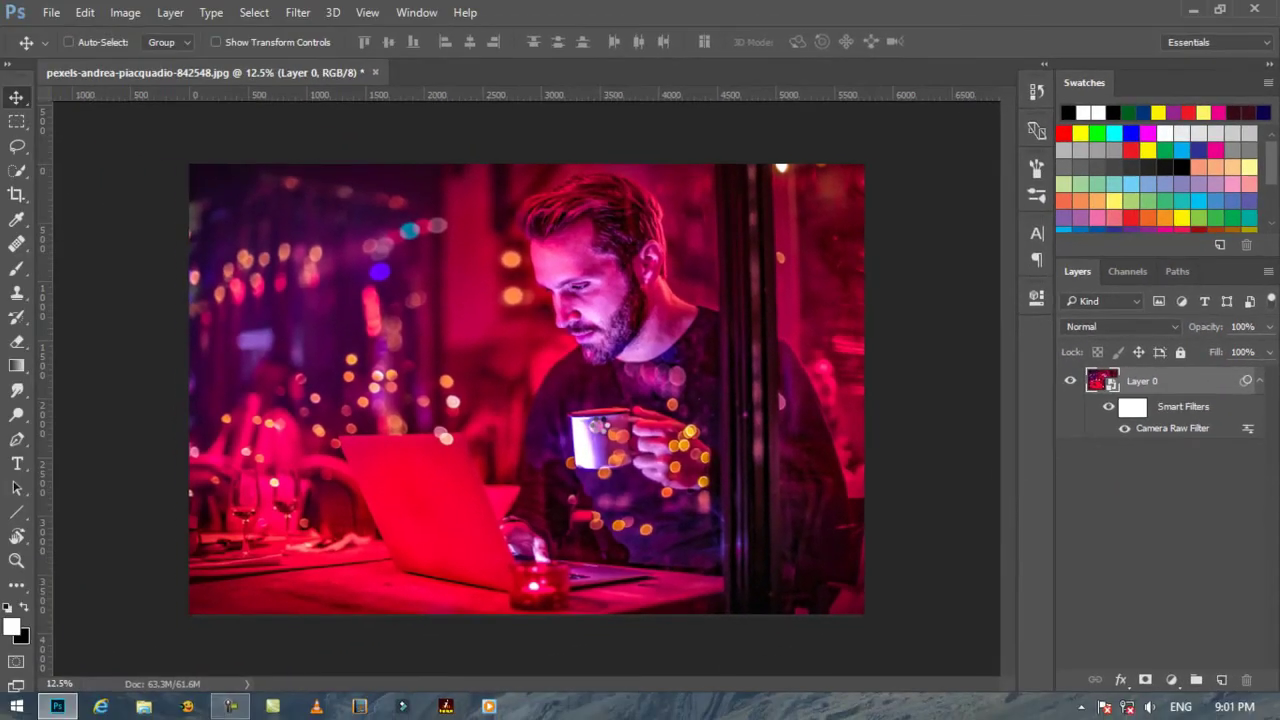
In the Camera Raw smart filter's Blending Options, zoom the preview out to 6% and set the filter opacity to 62%.
double_click(1247, 428)
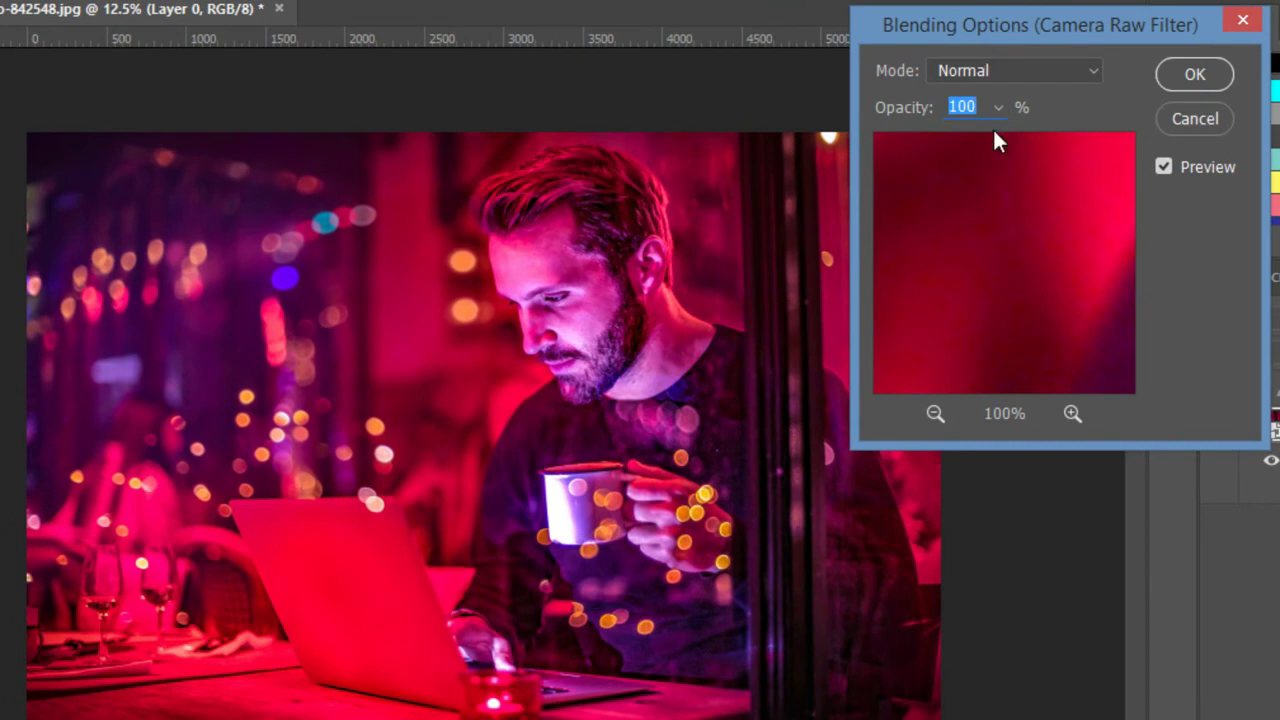
left_click(933, 413)
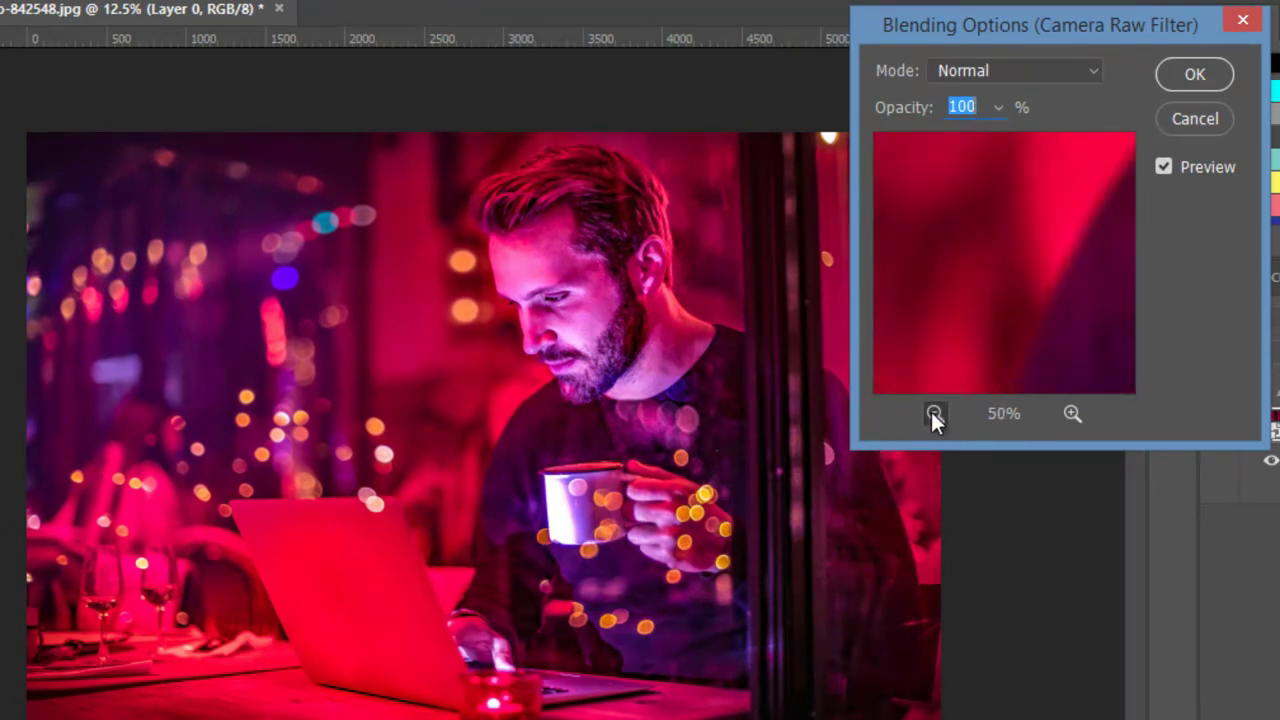
left_click(933, 413)
left_click(933, 413)
left_click(933, 413)
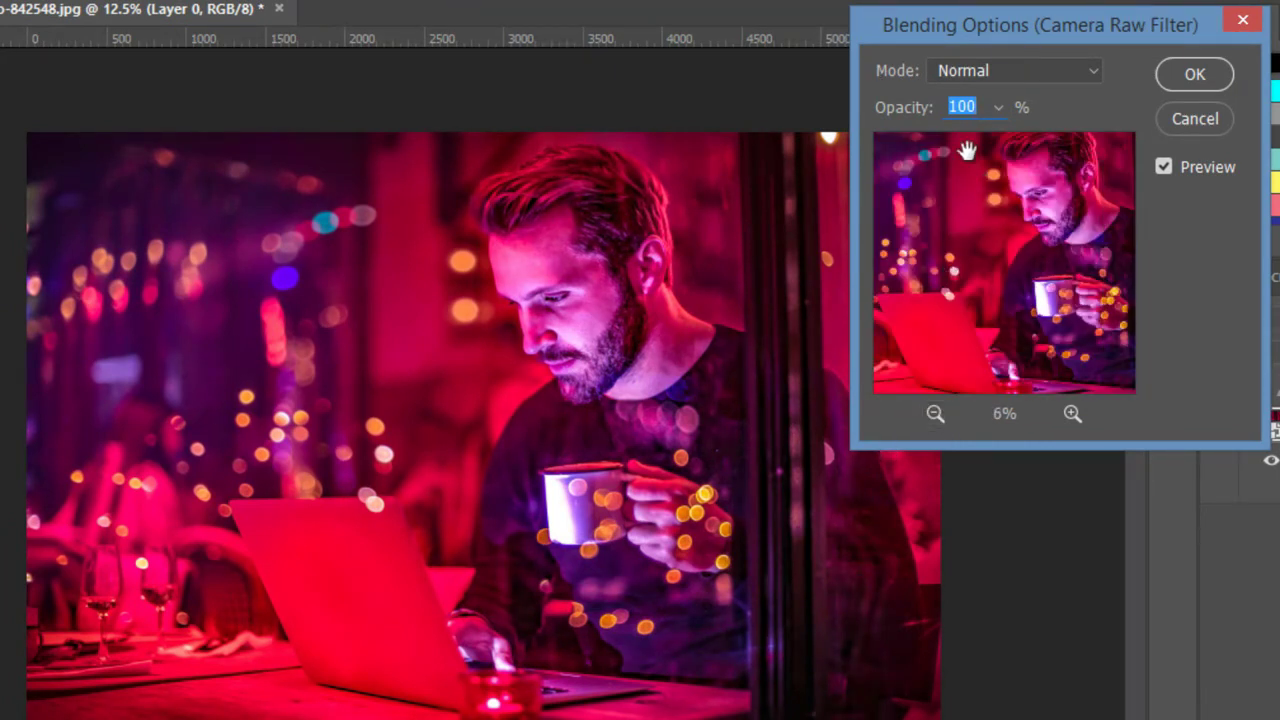
left_click(996, 108)
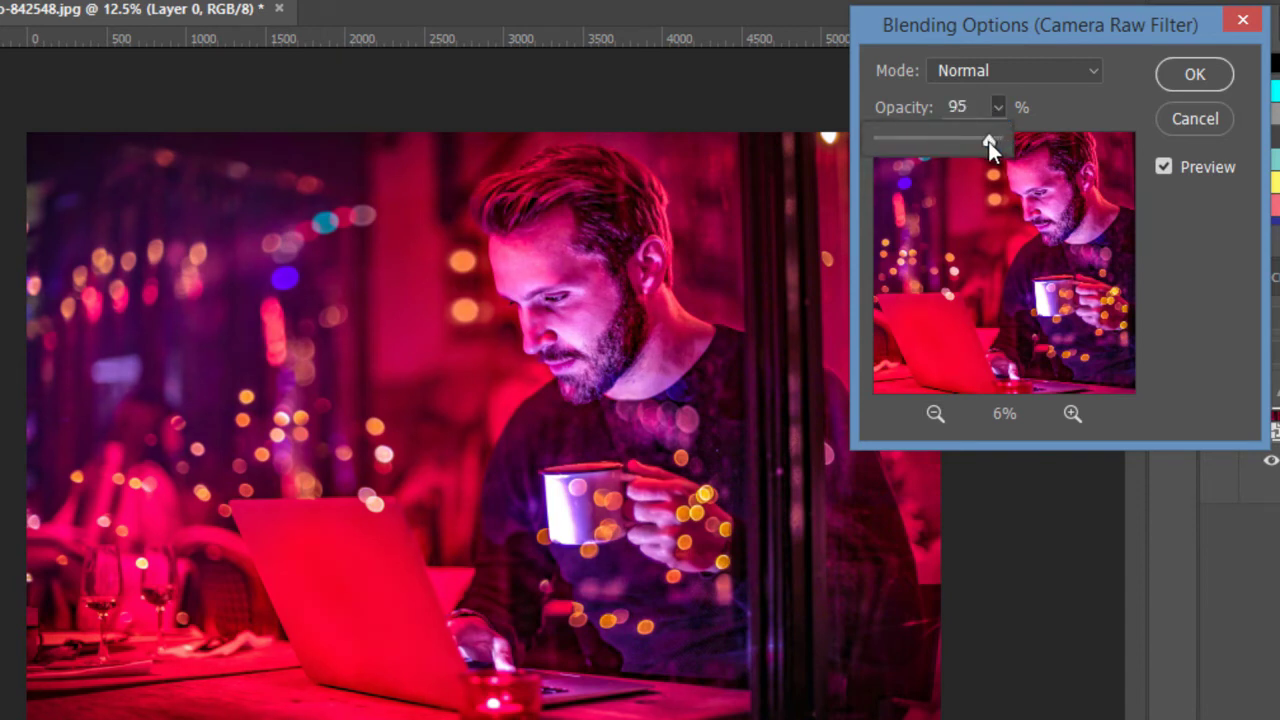
left_click_drag(988, 141, 950, 141)
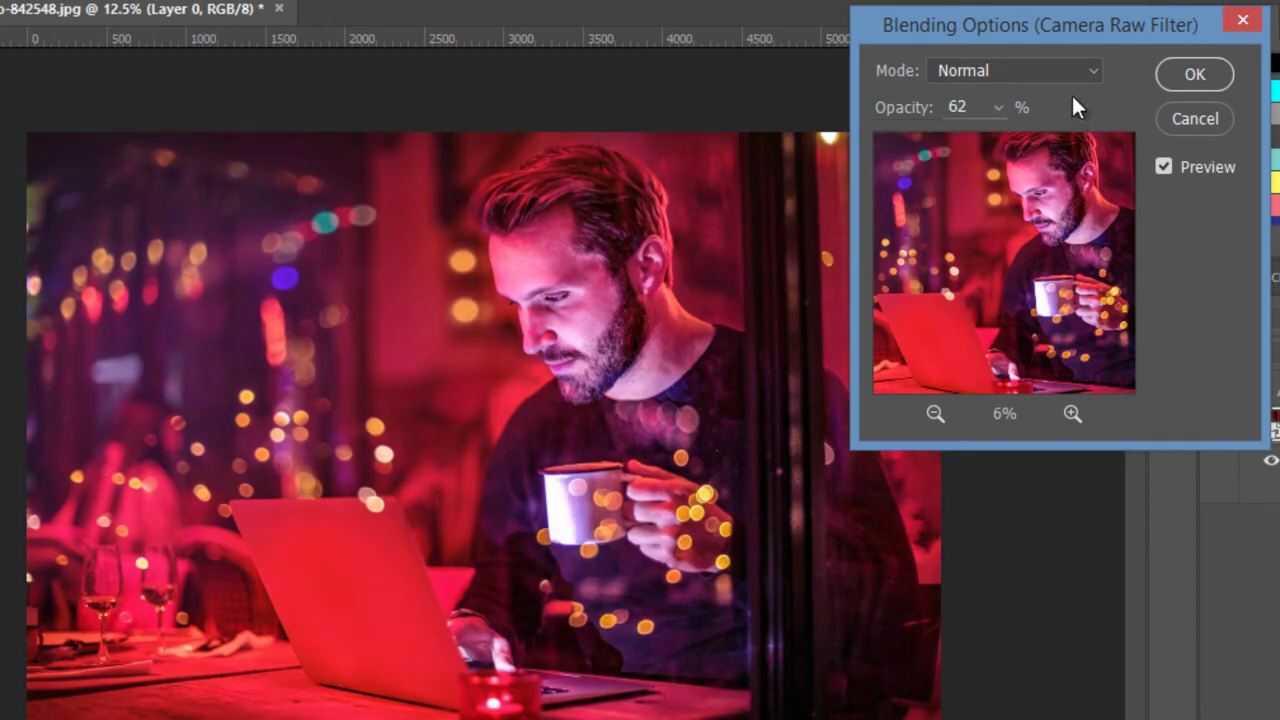
Try the smart filter's blend modes in turn, from Dissolve through Darken, Multiply and Color Burn to Lighten.
left_click(1061, 68)
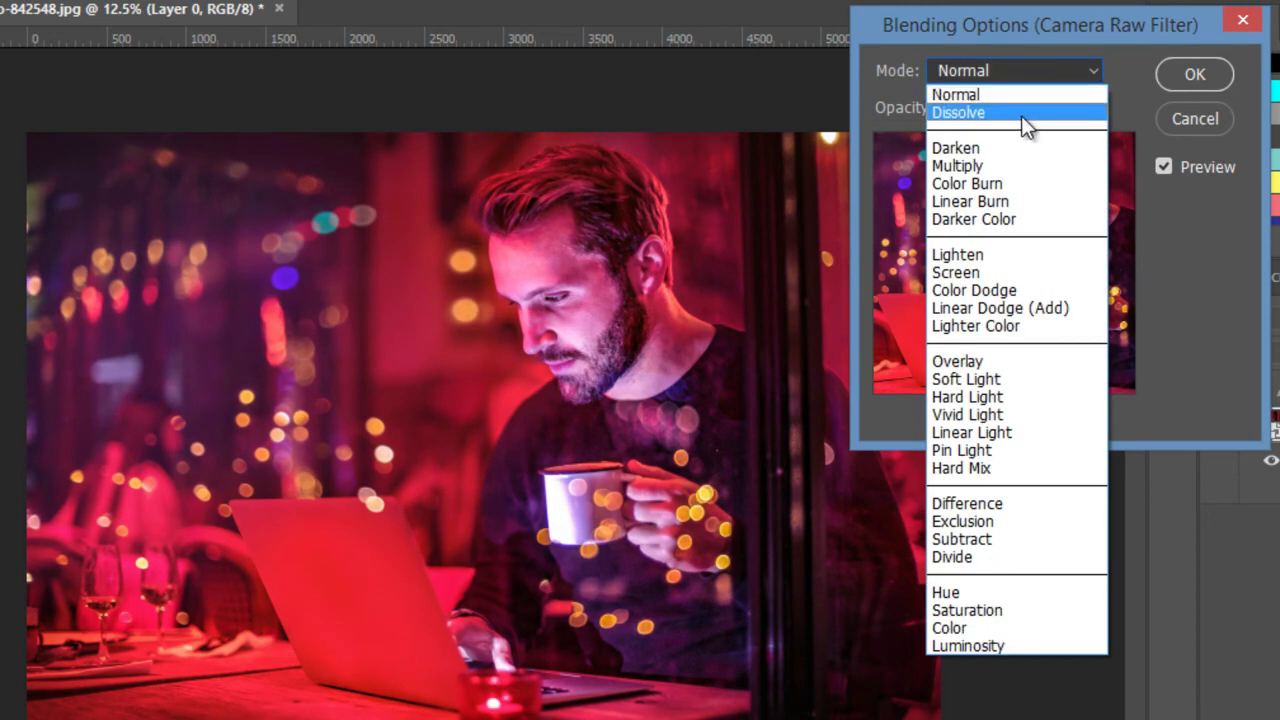
left_click(1025, 118)
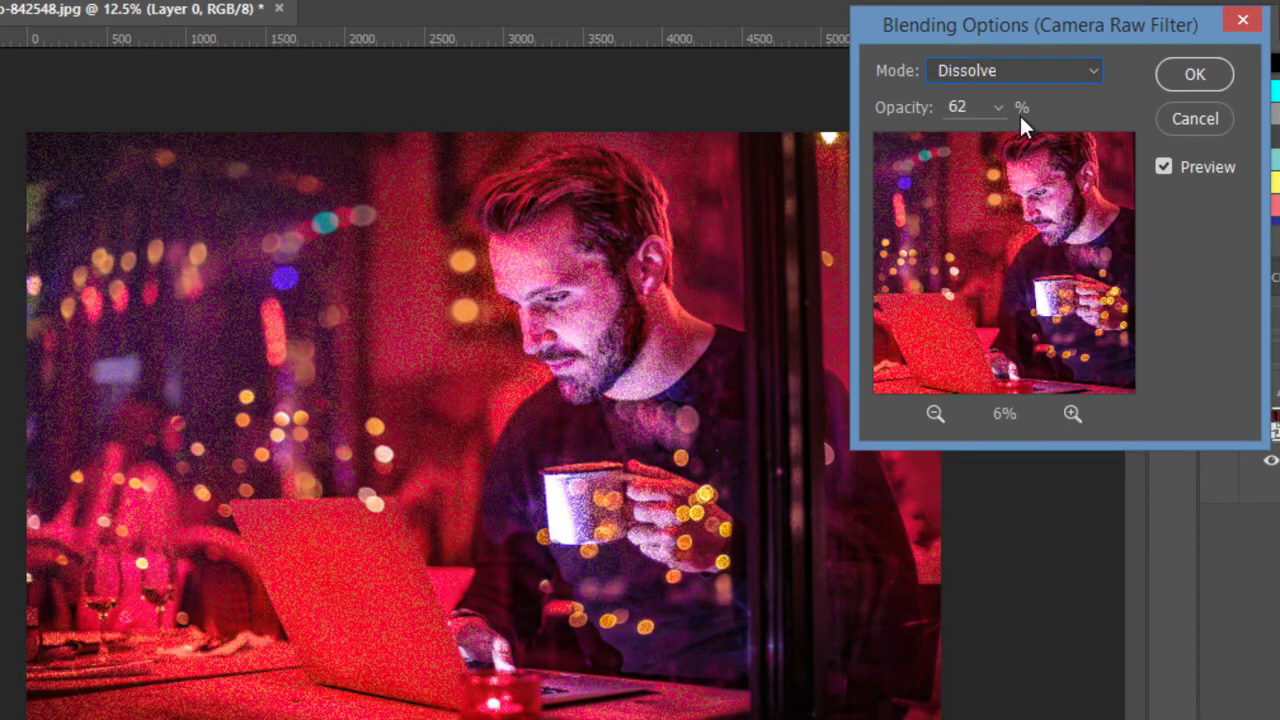
key("Down")
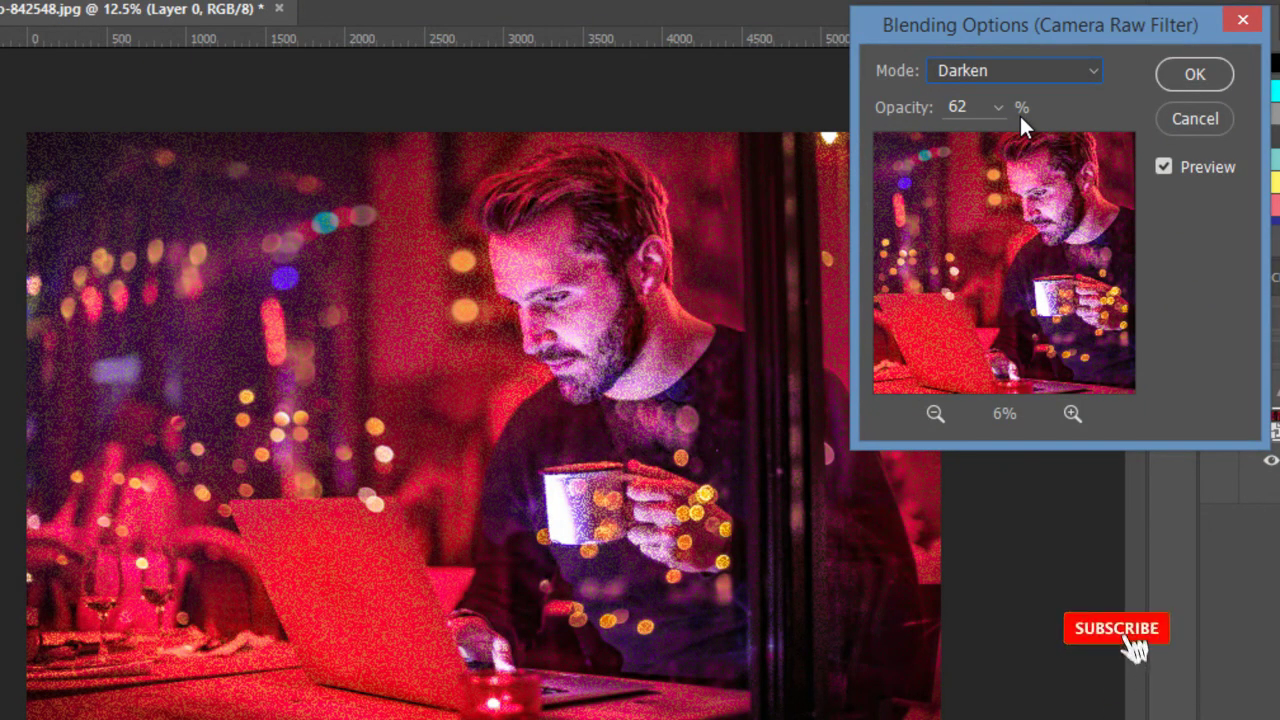
key("Down")
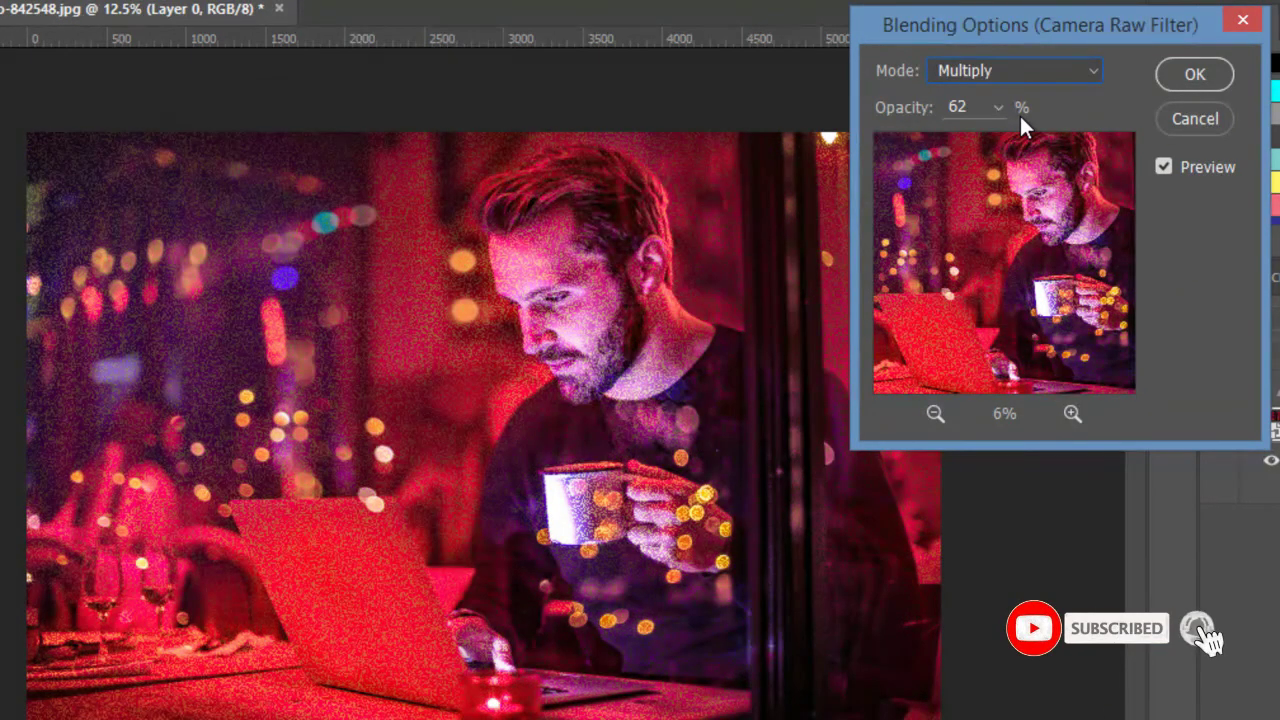
key("Down")
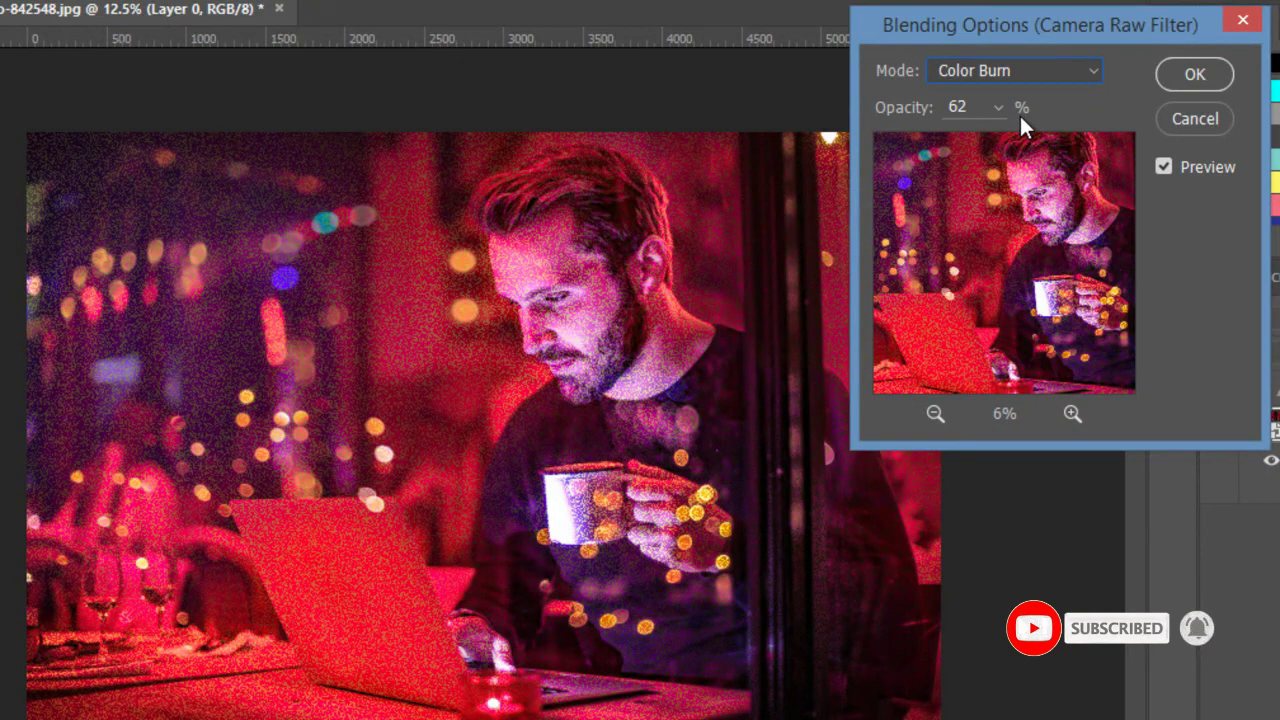
key("Down")
key("Down")
key("Down")
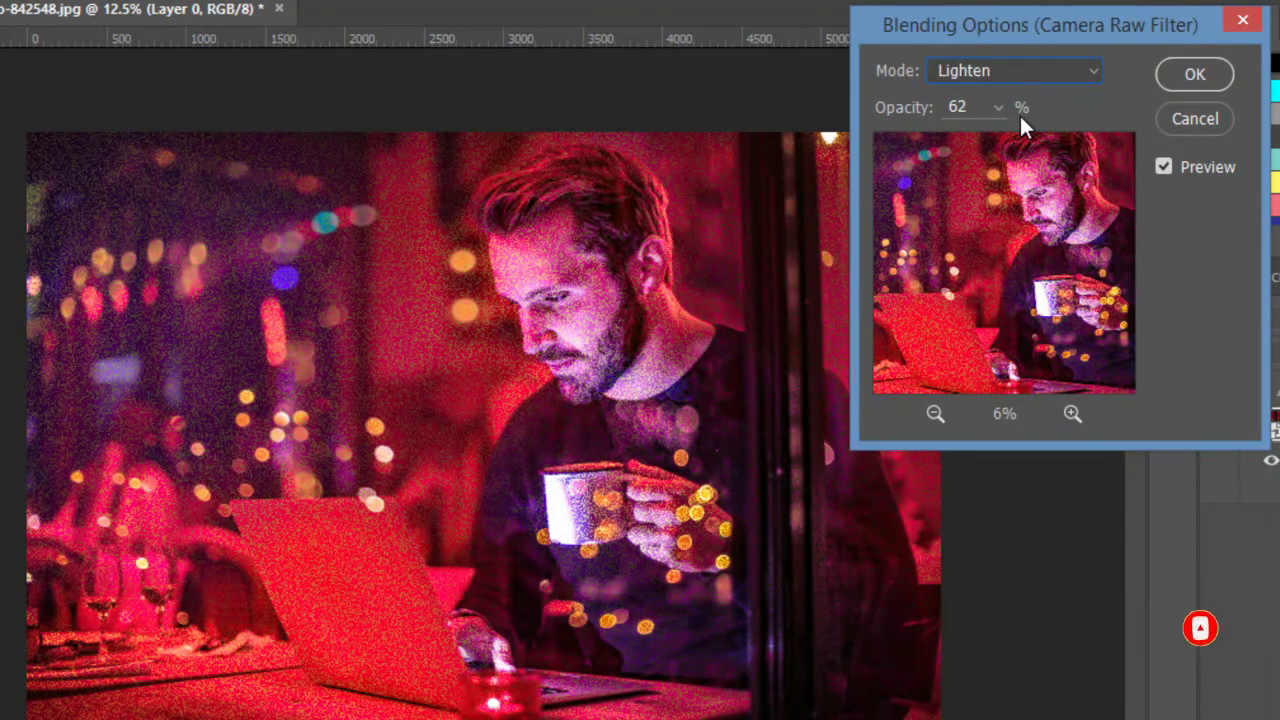
left_click(997, 66)
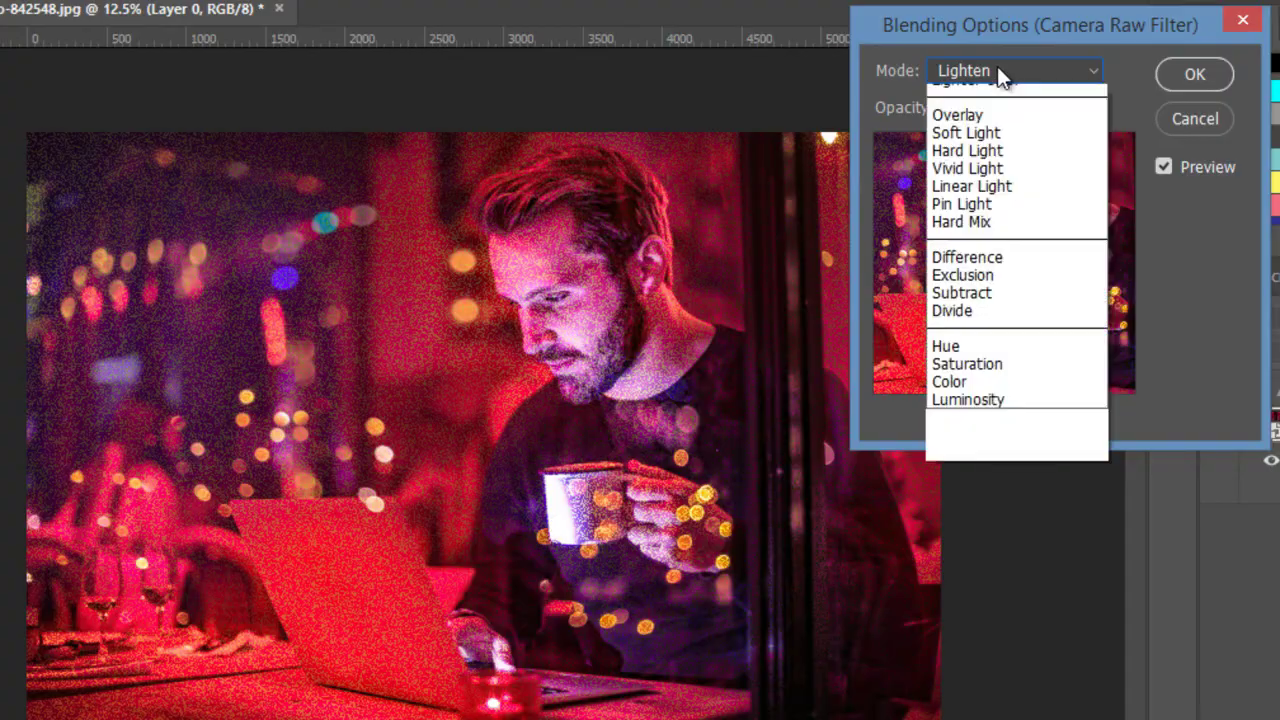